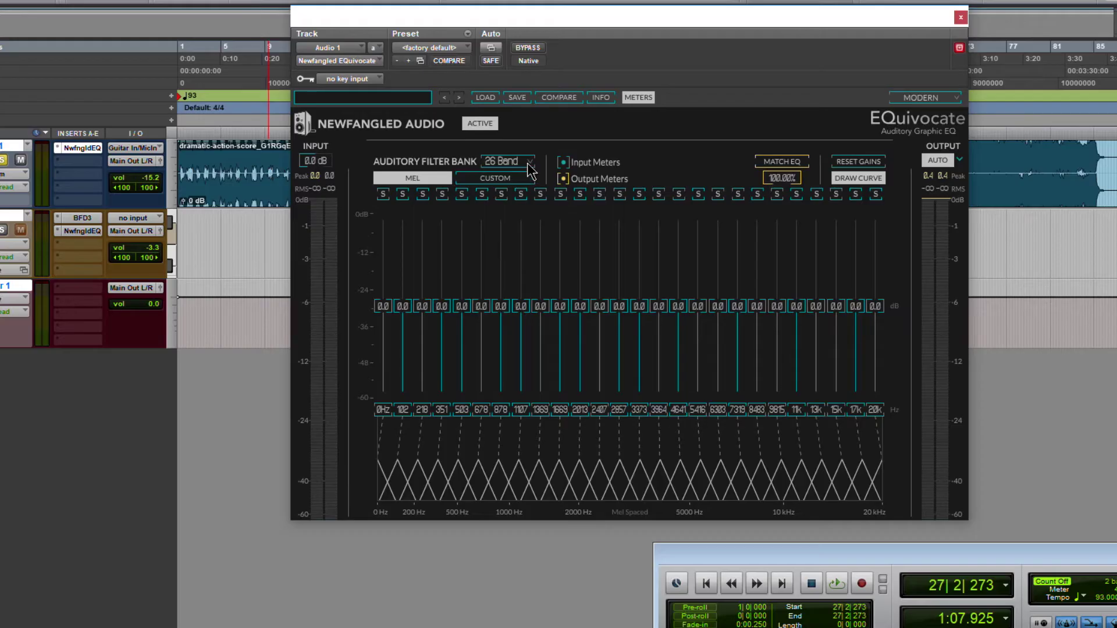
- Start playback with the 26 Band filter bank and lower the Audio 1 track volume to -19.8 dB
click(530, 163)
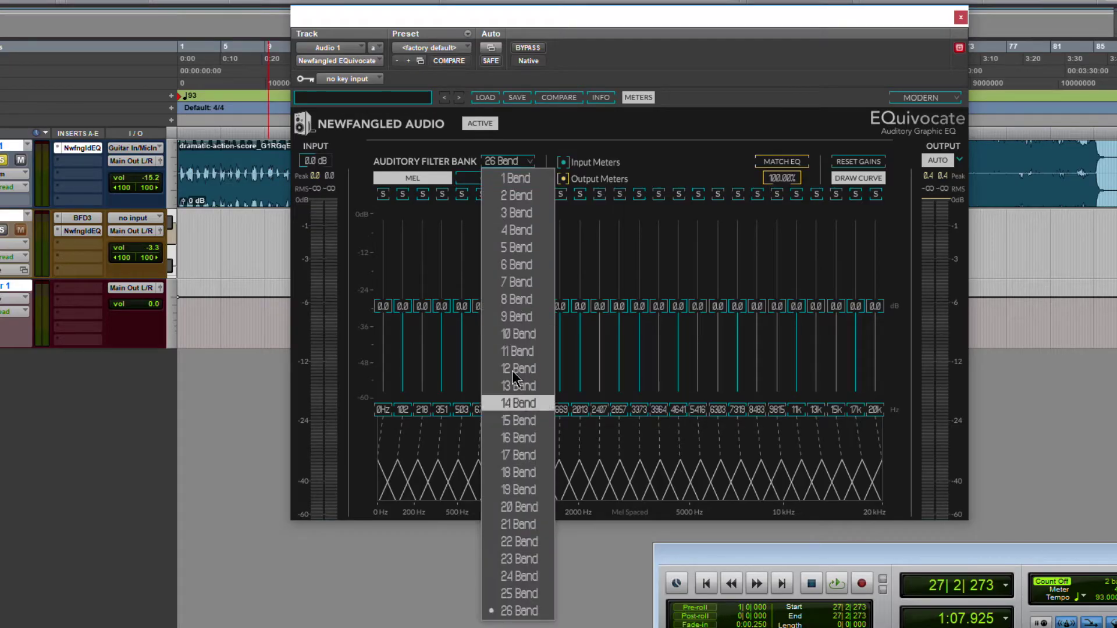
click(618, 109)
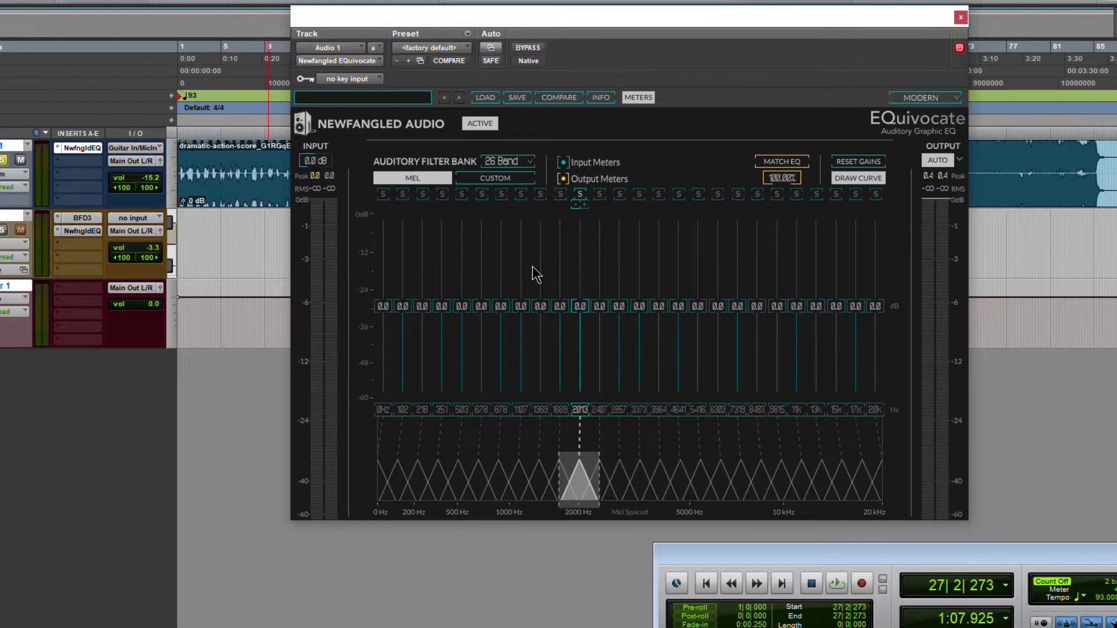
key(space)
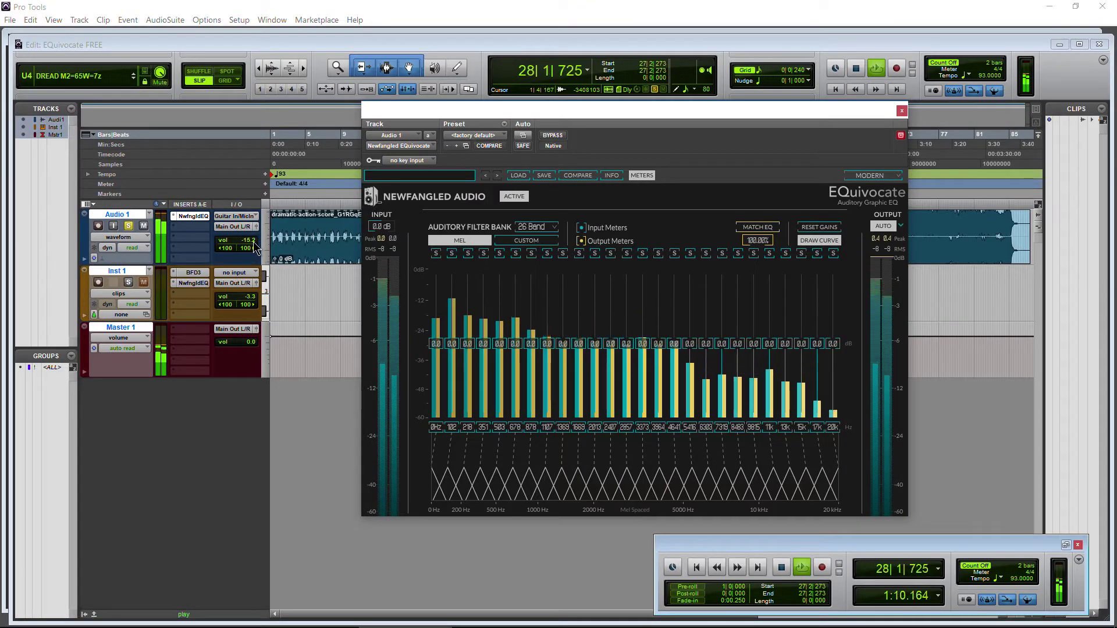
drag(254, 248, 254, 252)
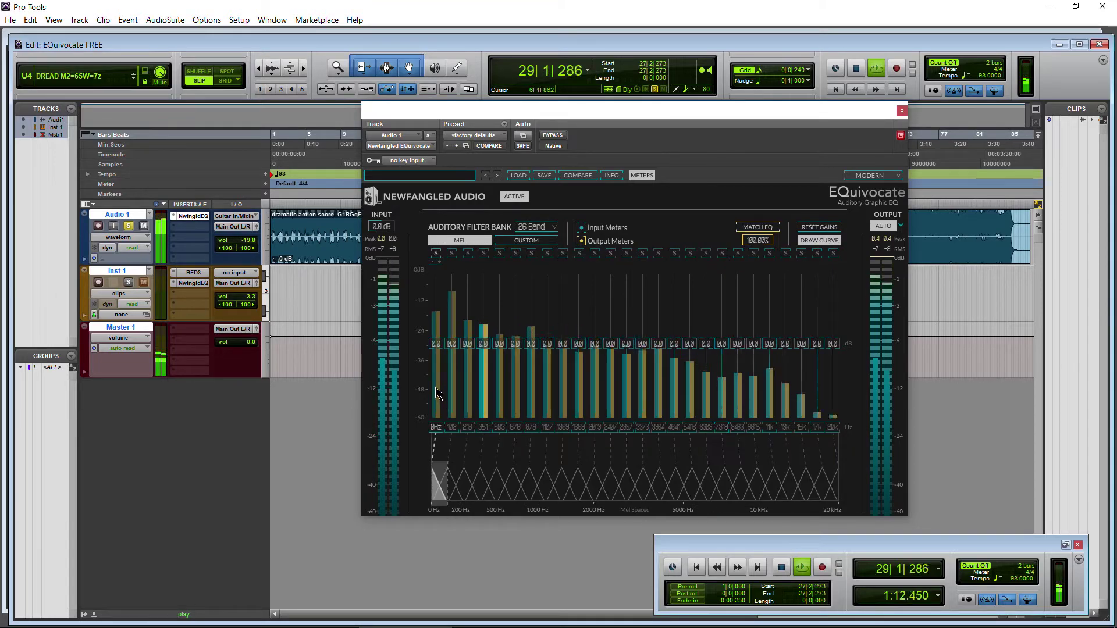
- Draw an EQ curve from about -7.7 dB in the lows to 4.4 dB at 20 kHz, and raise the 351 Hz band to 1.1 dB
drag(439, 365, 563, 380)
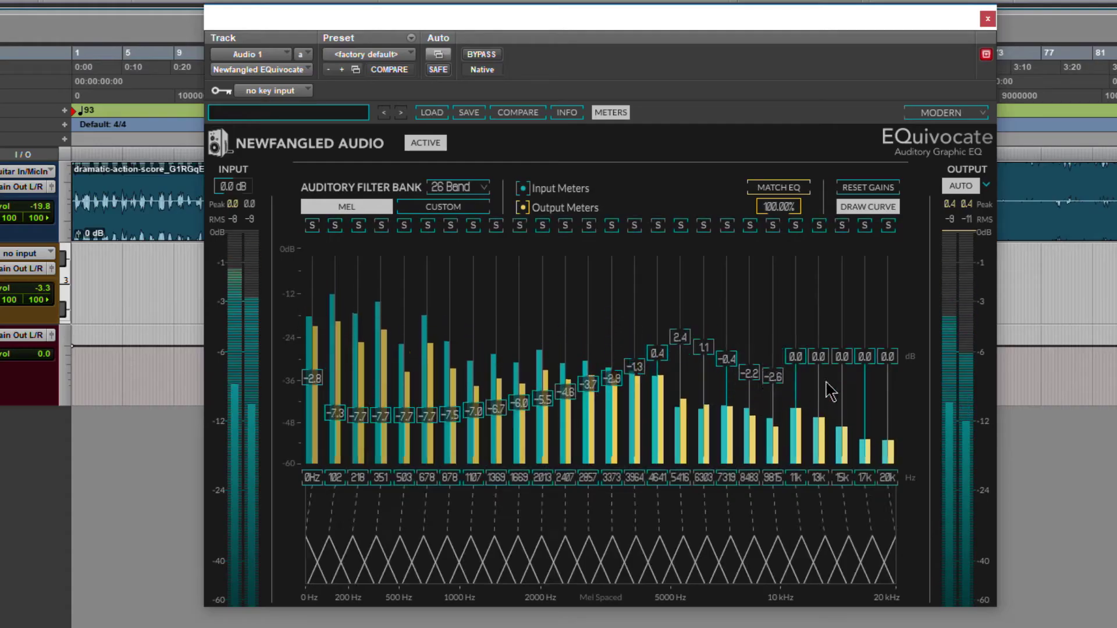
drag(826, 382, 889, 322)
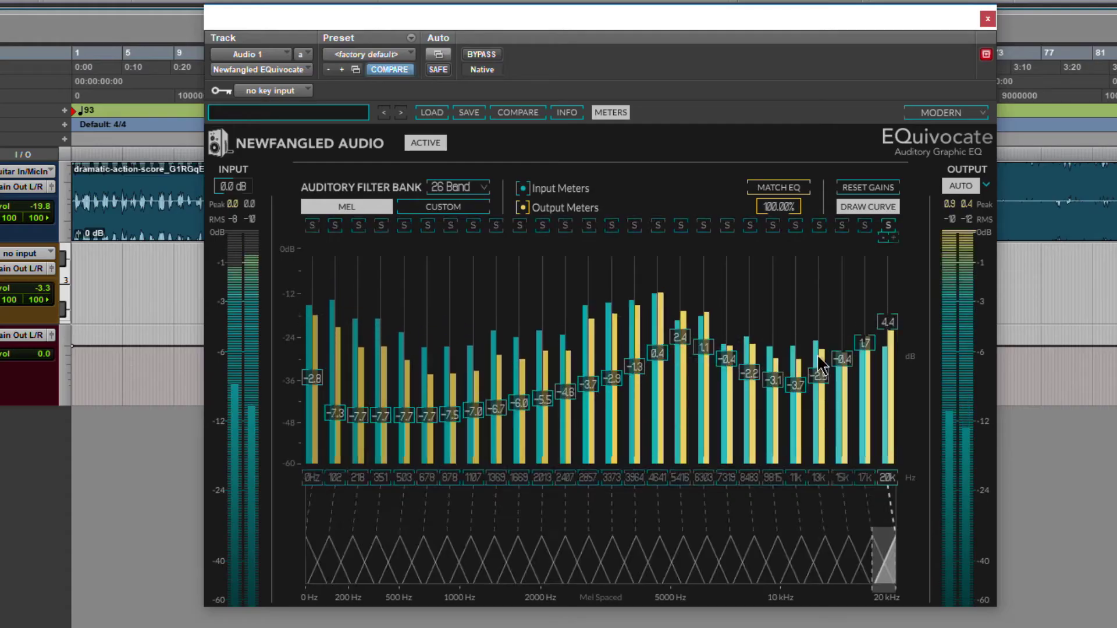
drag(383, 402, 377, 364)
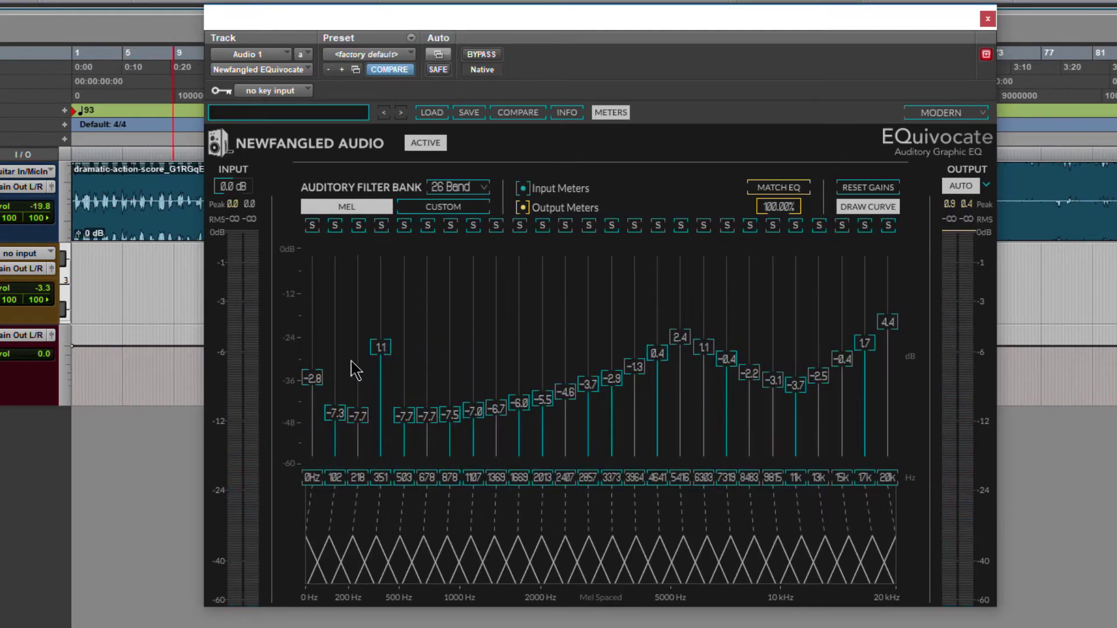
- Play the track with the 351 Hz band soloed and set that band's gain to -0.1 dB
key(space)
click(381, 226)
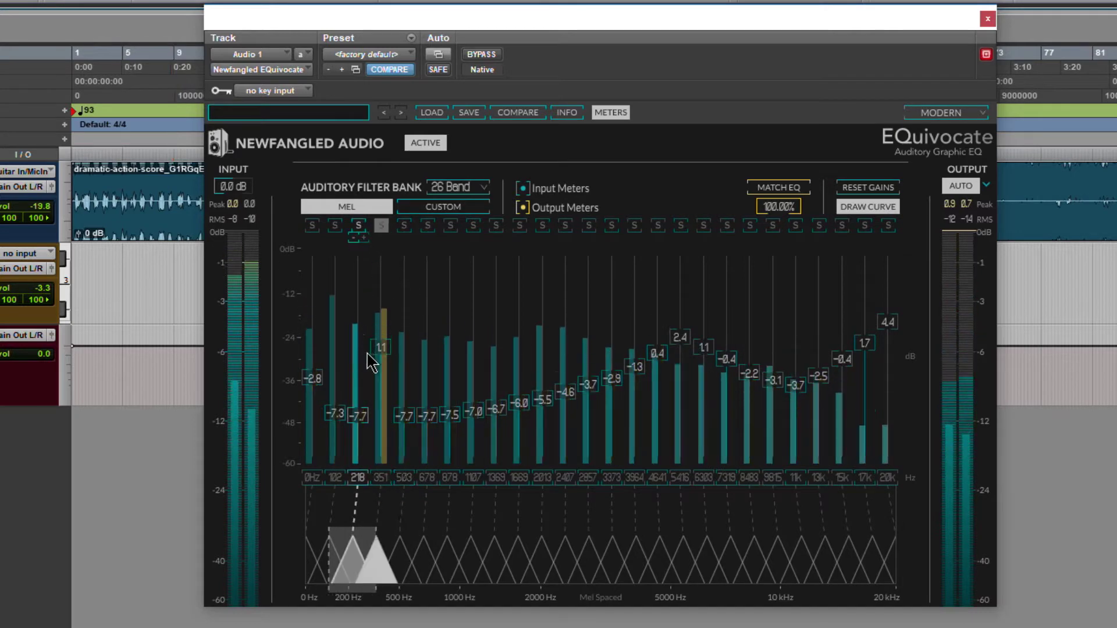
drag(372, 362, 374, 386)
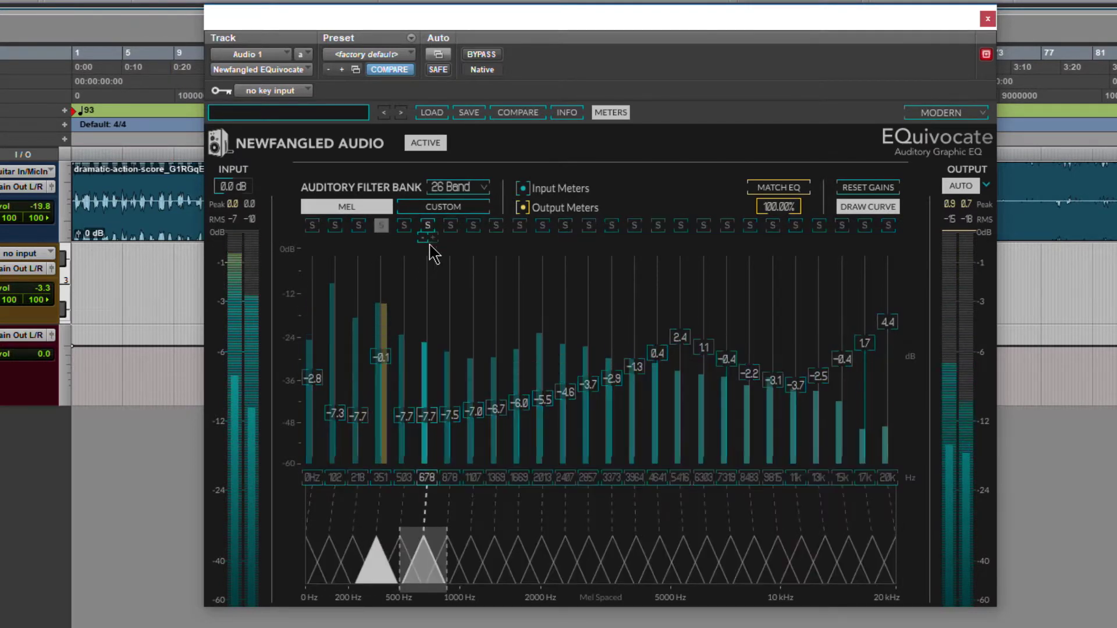
- Raise the 878 Hz band to -2.6 dB and the soloed 2013 Hz band to 0.8 dB, and stop playback
drag(449, 372, 454, 334)
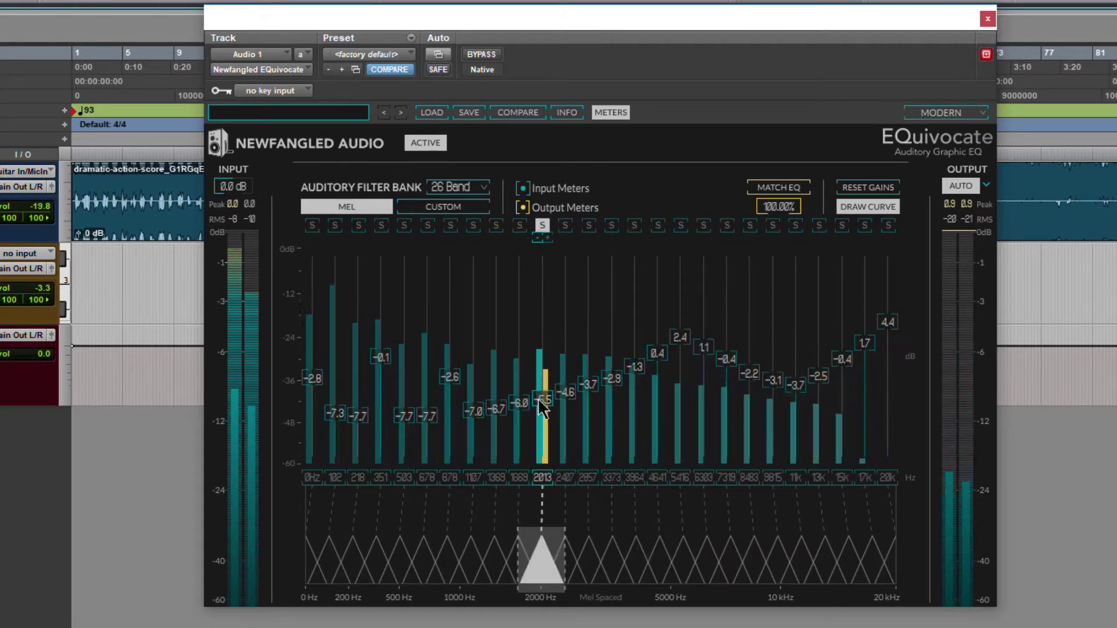
drag(544, 399, 547, 315)
key(space)
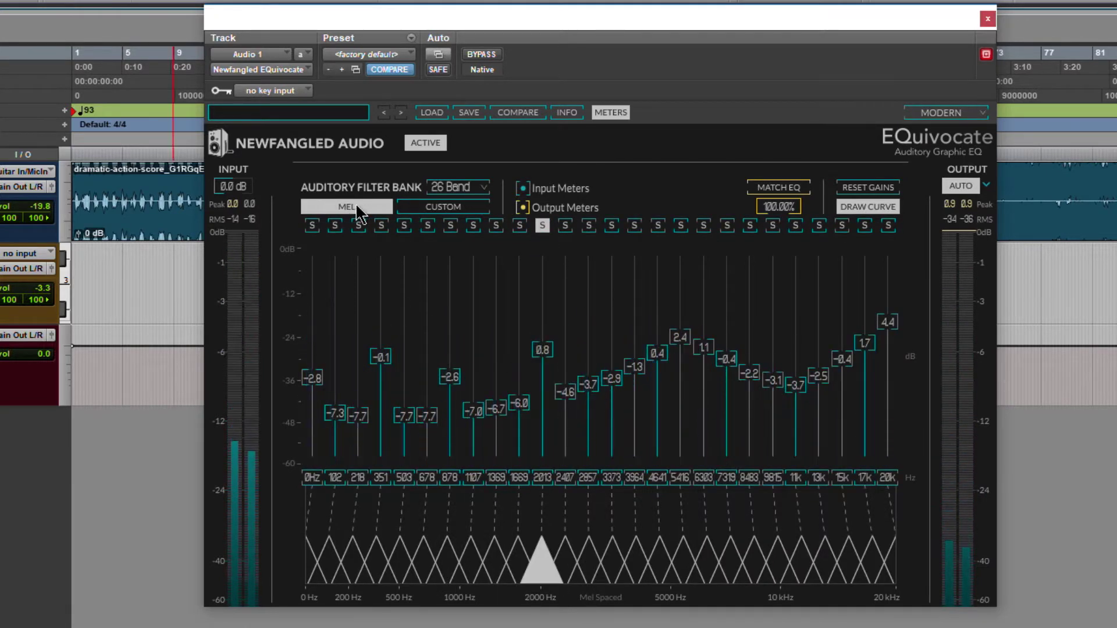
- Switch the auditory filter bank to Custom spacing and raise the 53 Hz band's gain to -0.3 dB
click(439, 208)
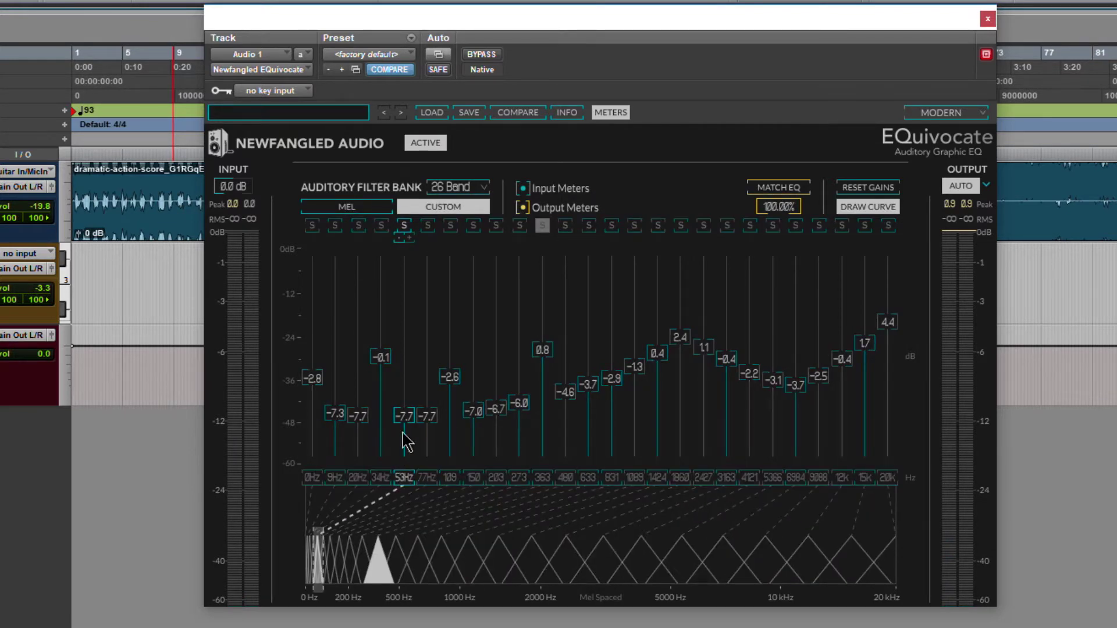
drag(407, 442, 411, 378)
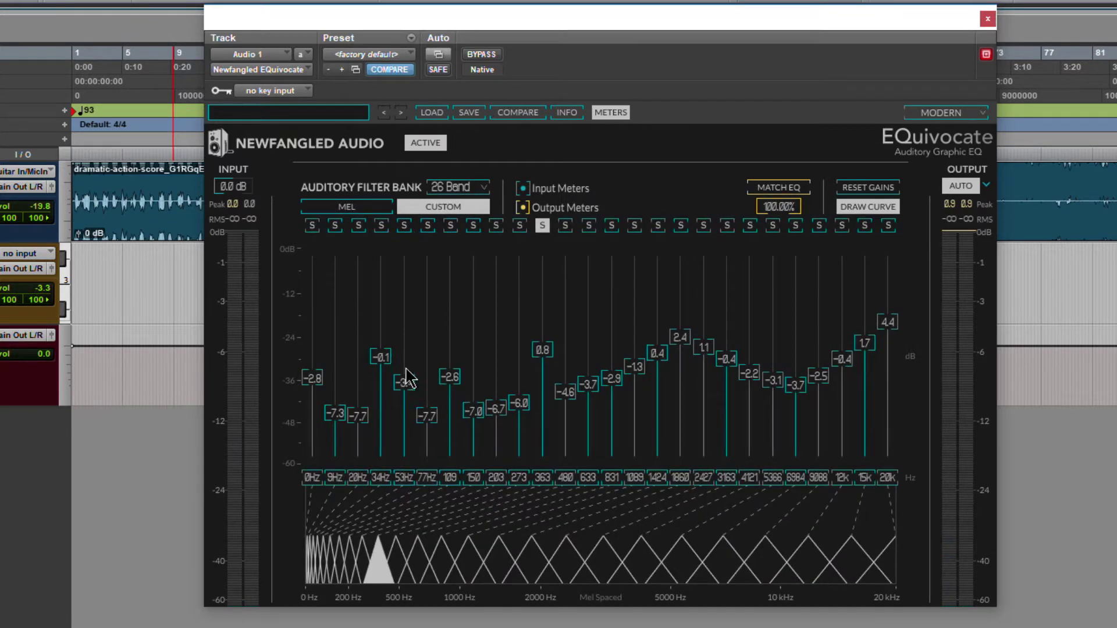
- Reset all band gains and shift the lower bands' center frequencies, placing the first five at 0 Hz and the sixth at 53 Hz
click(868, 187)
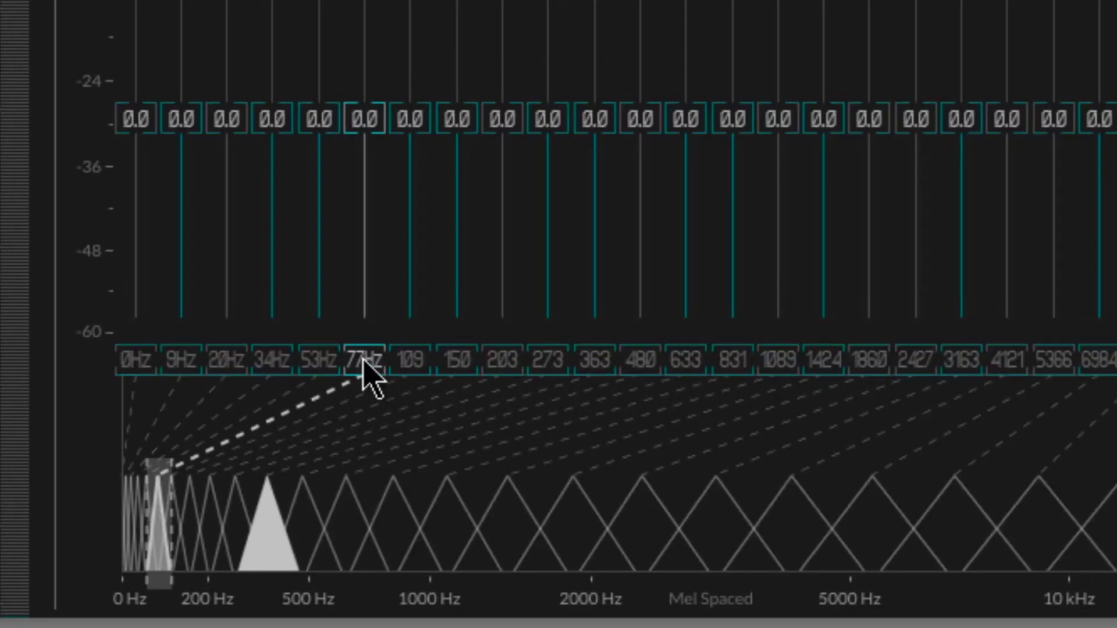
drag(424, 477, 413, 484)
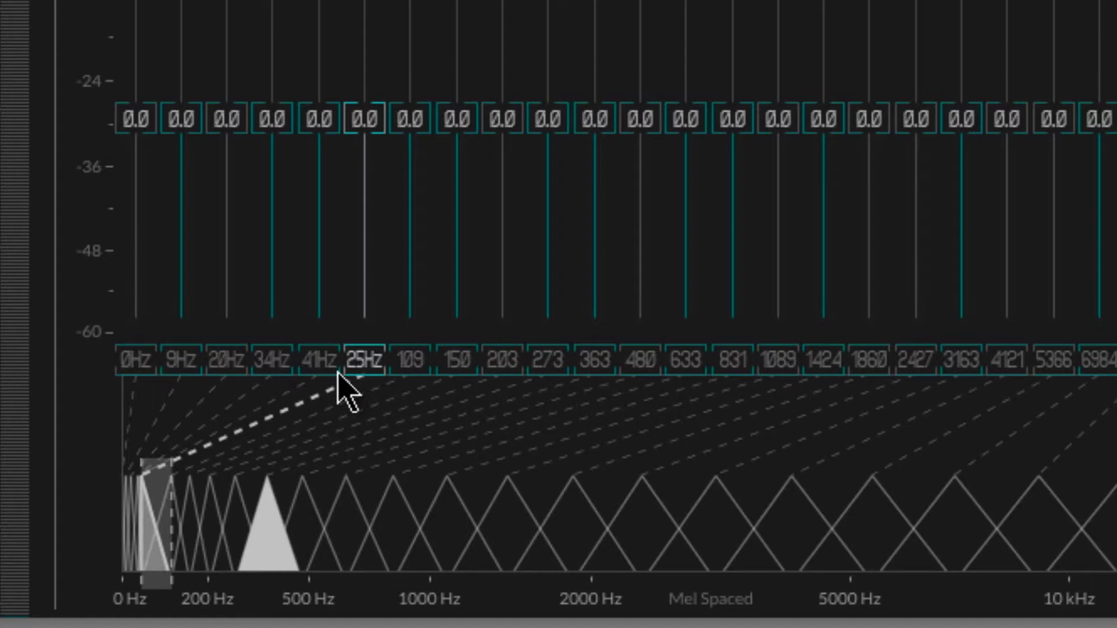
drag(339, 374, 509, 273)
- Set the 329 Hz band to 2.1 dB and the fourth band to 1.7 dB, and return the filter bank to Mel spacing
mouse_move(505, 118)
mouse_down()
mouse_move(512, 75)
mouse_move(515, 105)
mouse_up()
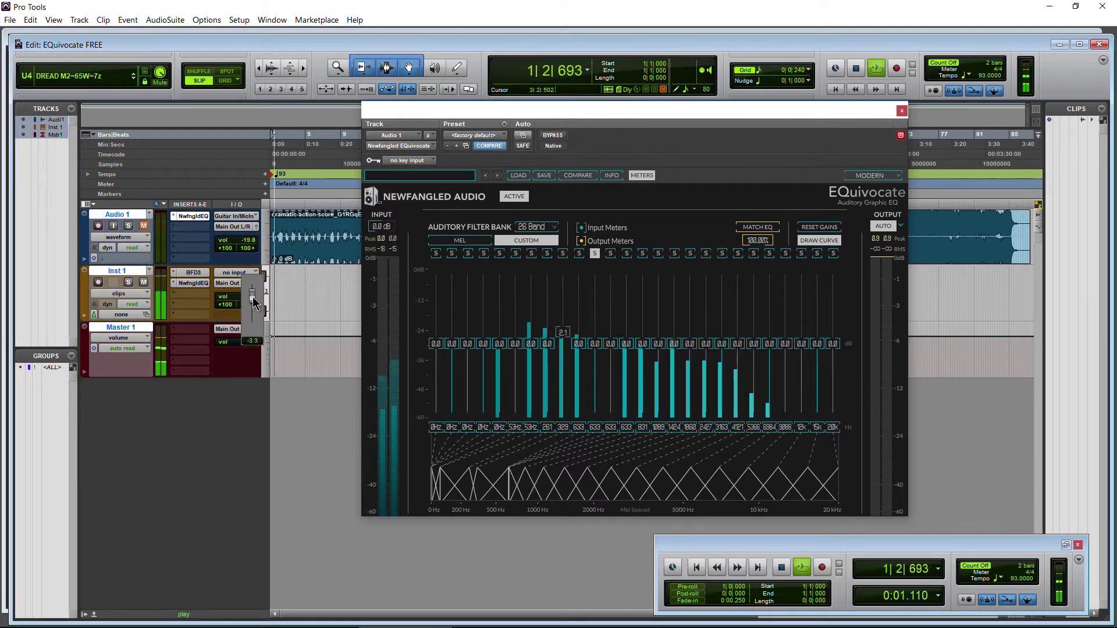
drag(484, 333, 486, 332)
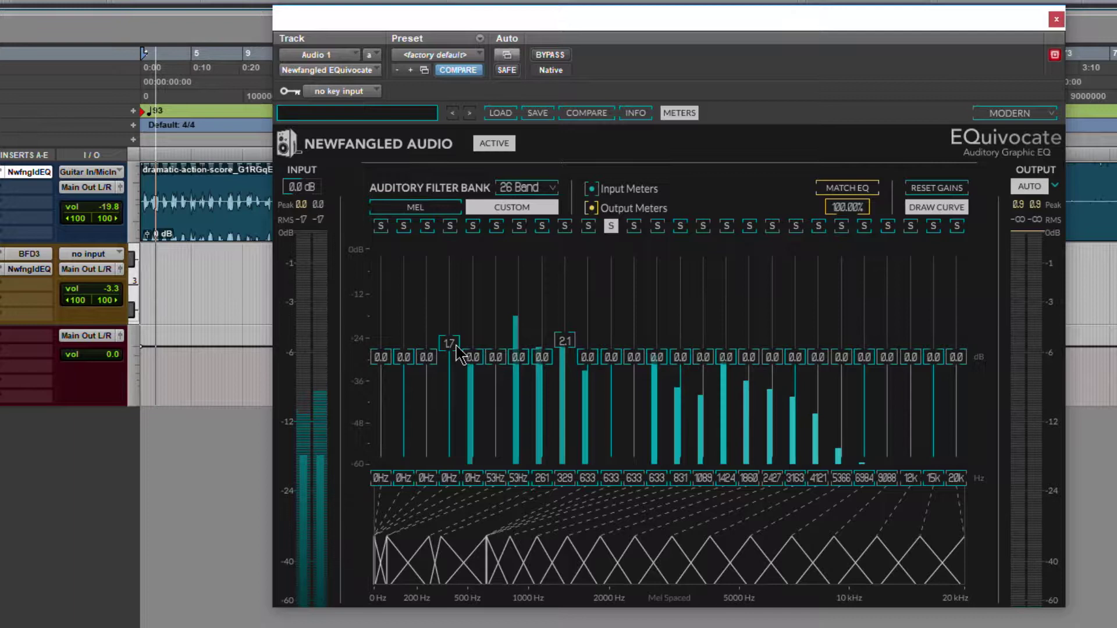
click(456, 241)
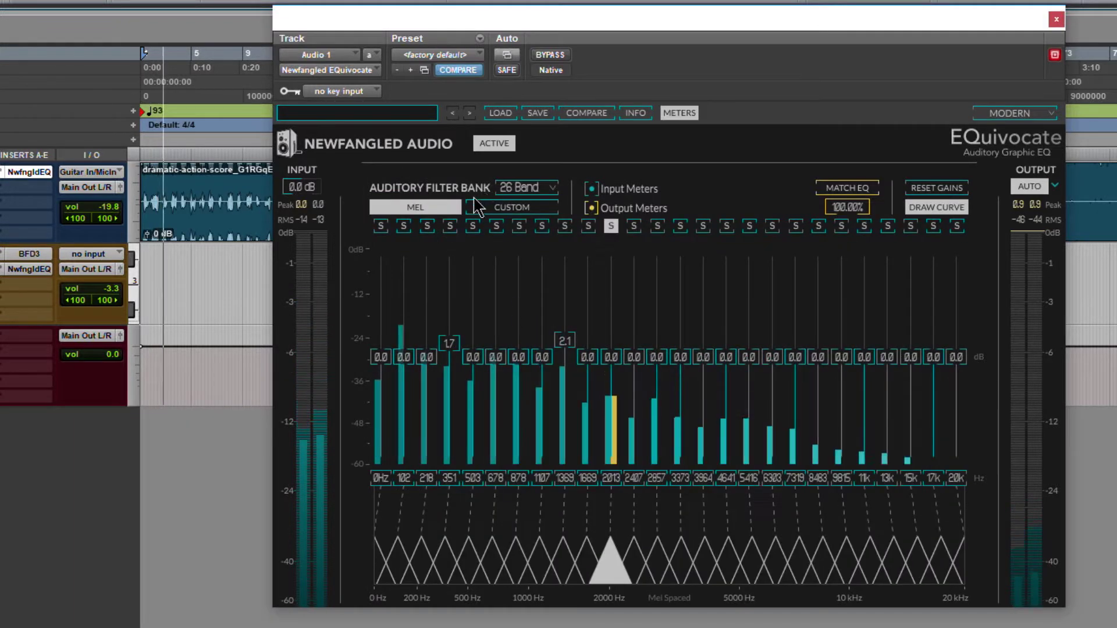
- Browse the plug-in's preset categories, including the 03 Drums presets, without loading one
click(368, 115)
mouse_move(463, 166)
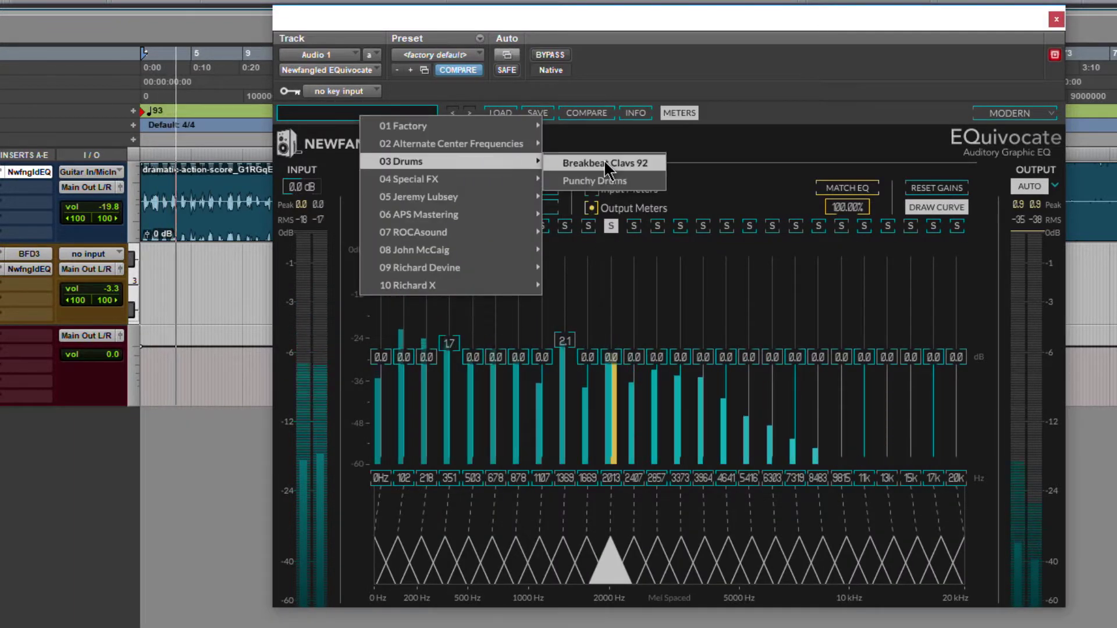
click(714, 174)
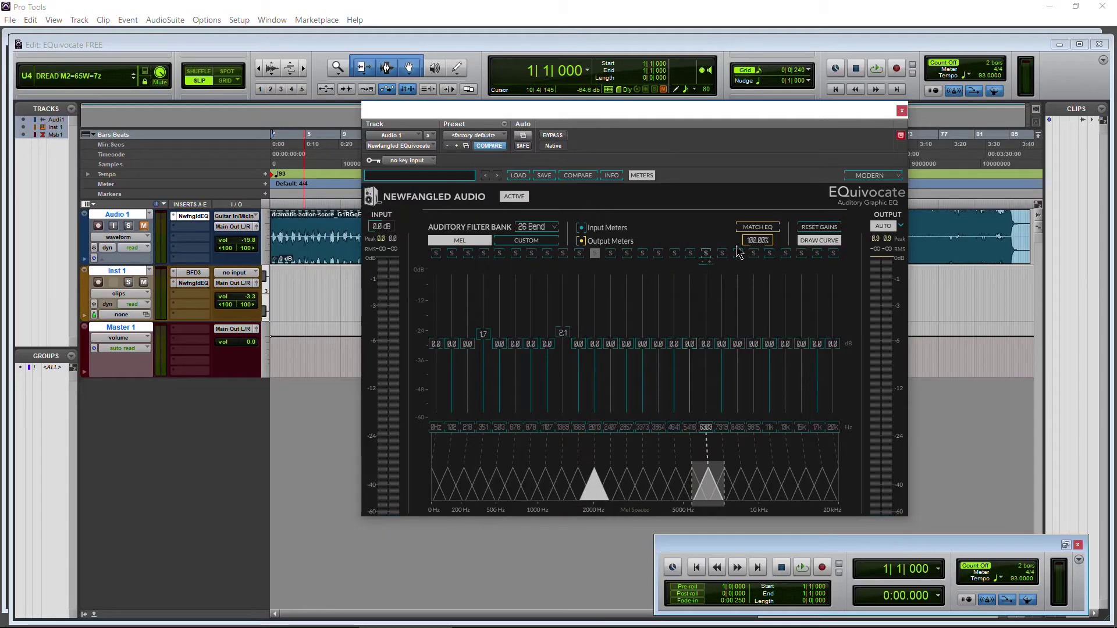
- Turn the Match EQ function on and back off
click(848, 188)
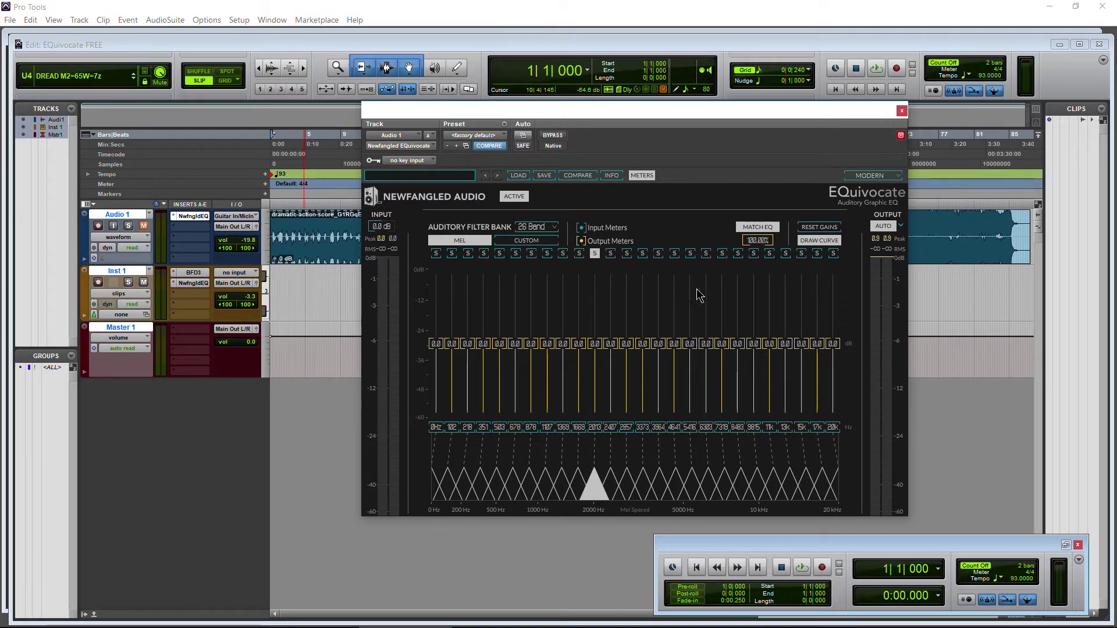
click(758, 228)
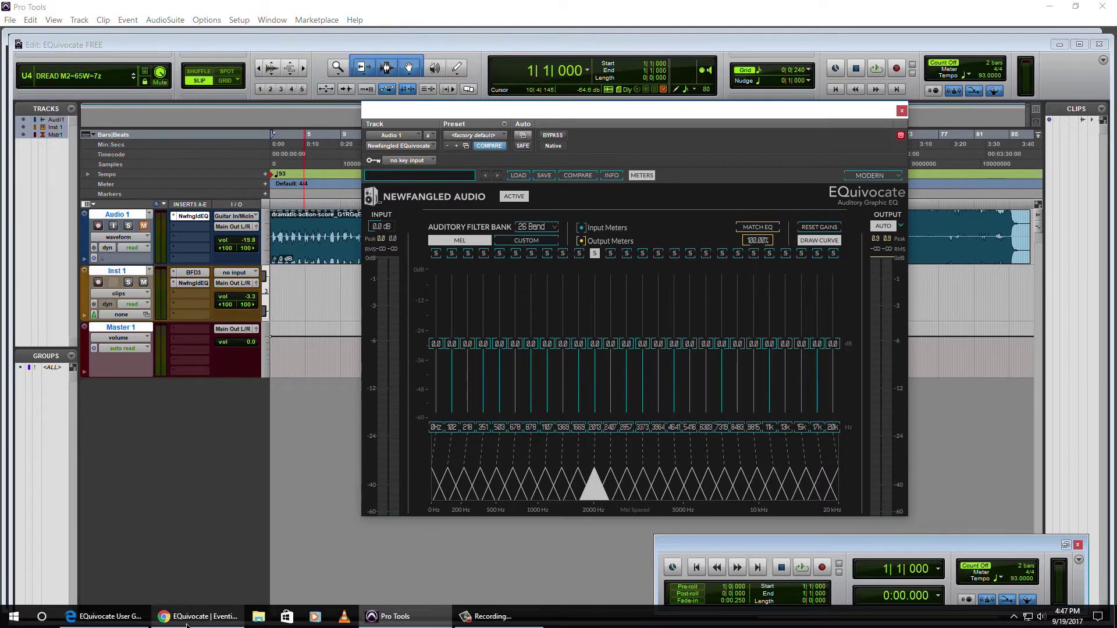
- Switch to the EQuivocate product page in Chrome and advance the playing Match EQ training video to 01:15
click(187, 623)
click(477, 378)
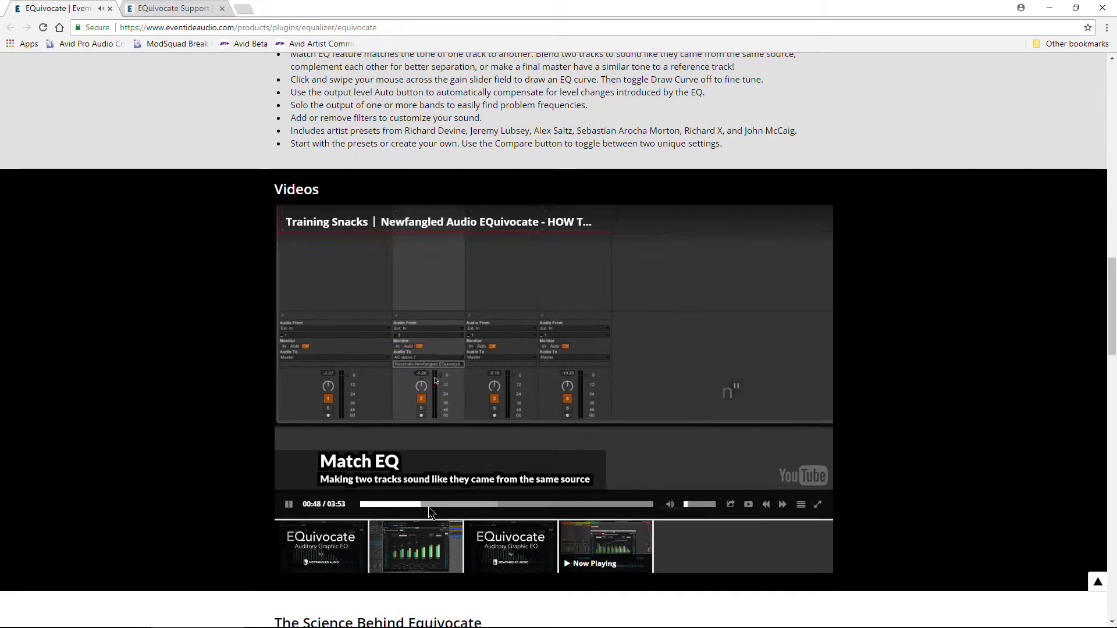
click(455, 507)
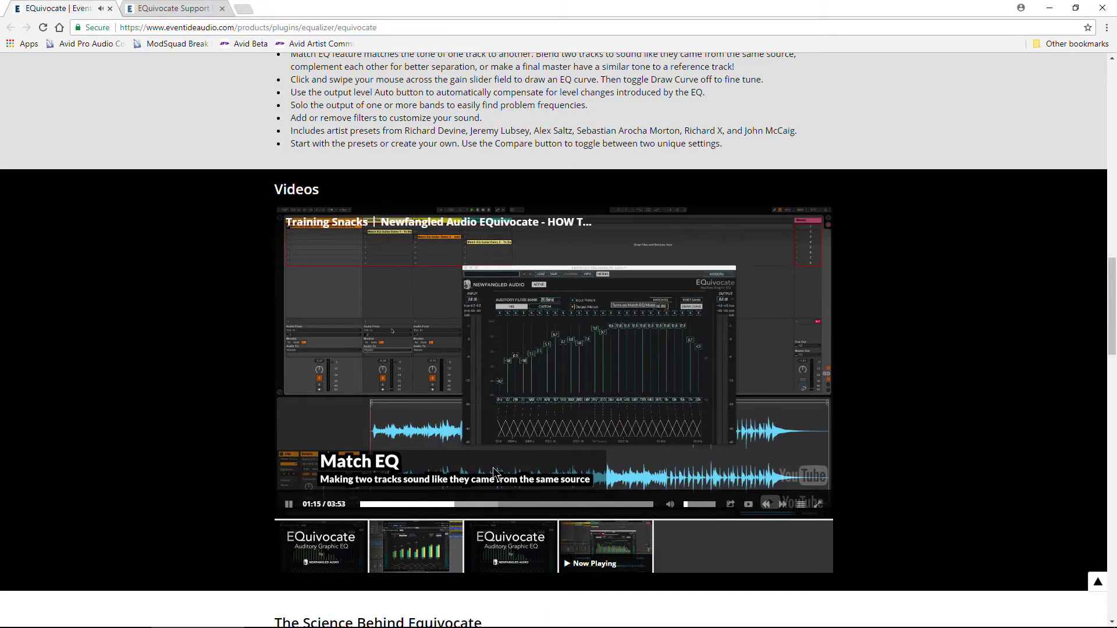
- Review the EQuivocate page's science and features sections, and the promo page's form for getting a free copy
scroll(512, 367, down, 9)
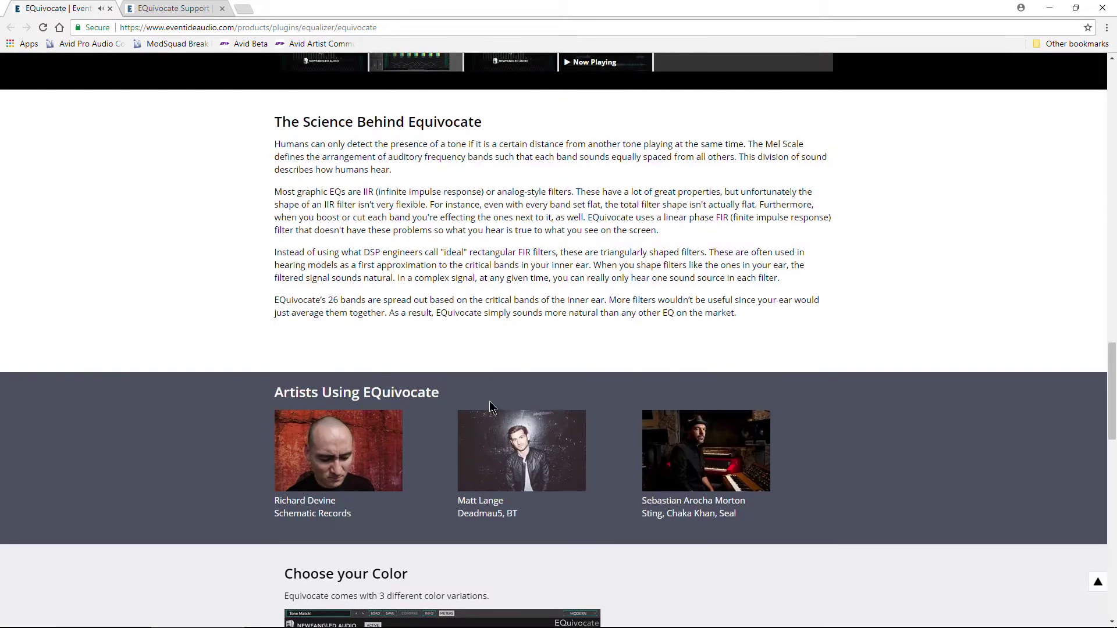
scroll(495, 303, up, 4)
scroll(187, 355, up, 20)
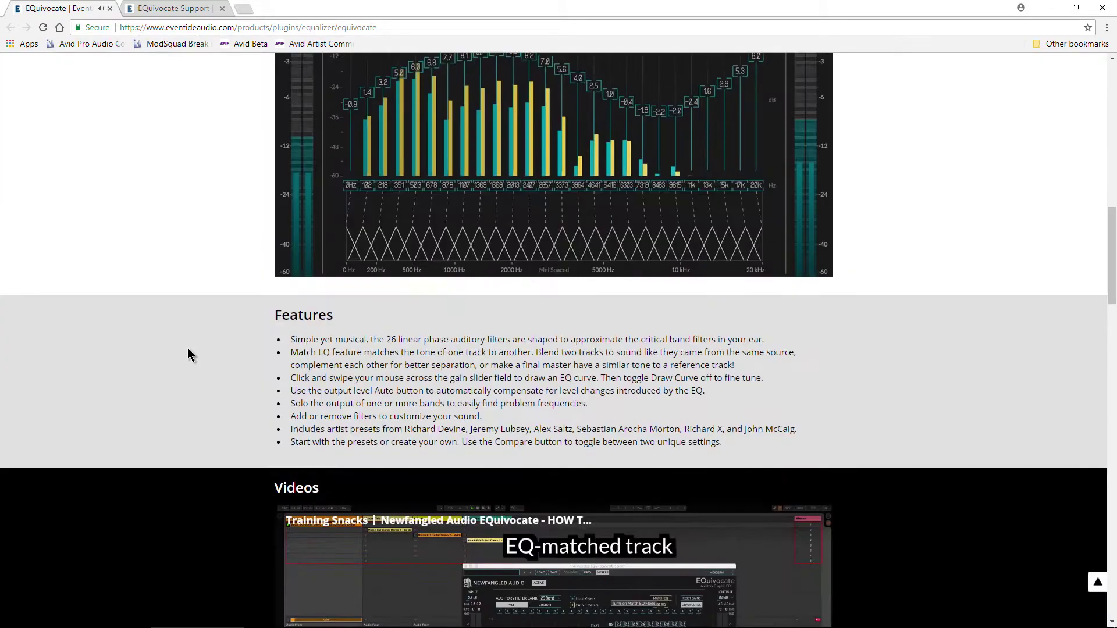
scroll(192, 355, up, 5)
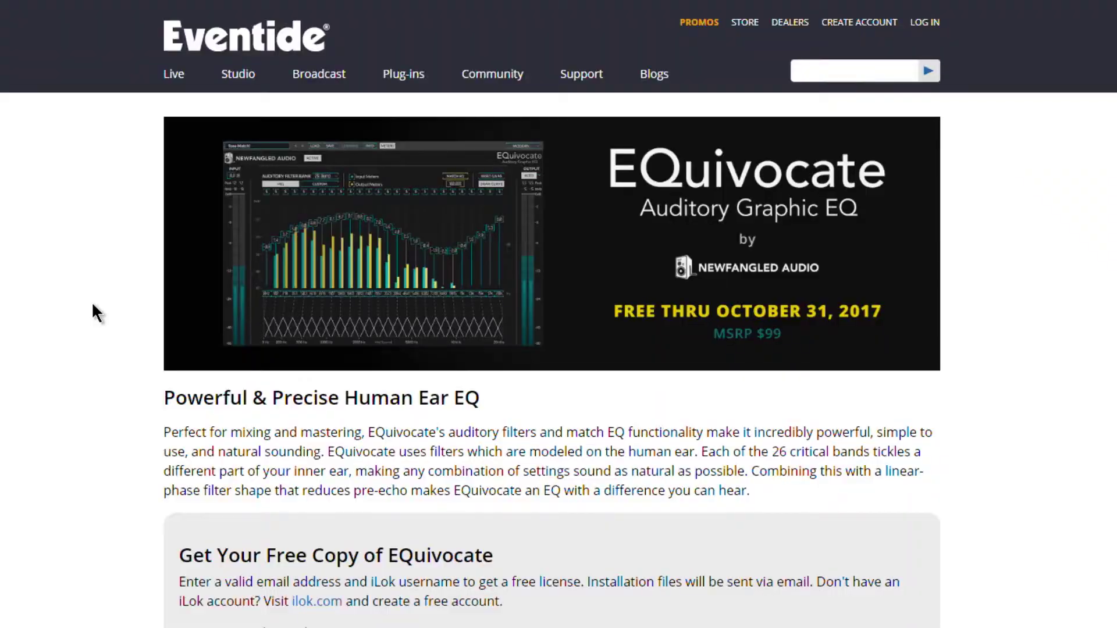
scroll(90, 291, down, 3)
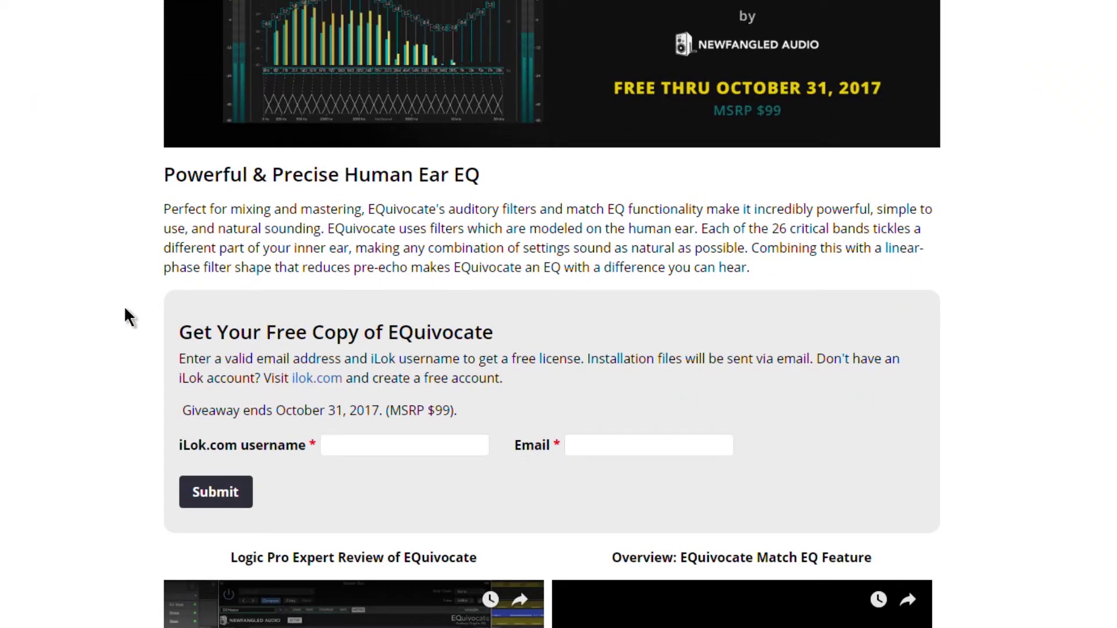
scroll(332, 472, up, 1)
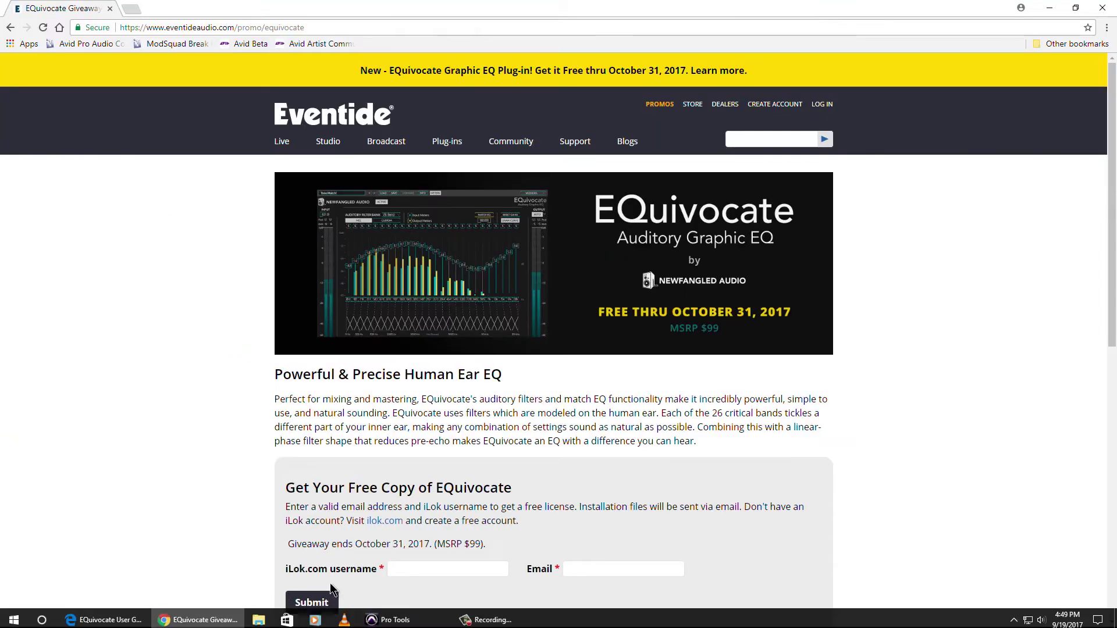
- Switch back to Pro Tools and look through the EQuivocate User Guide in Microsoft Edge
click(386, 620)
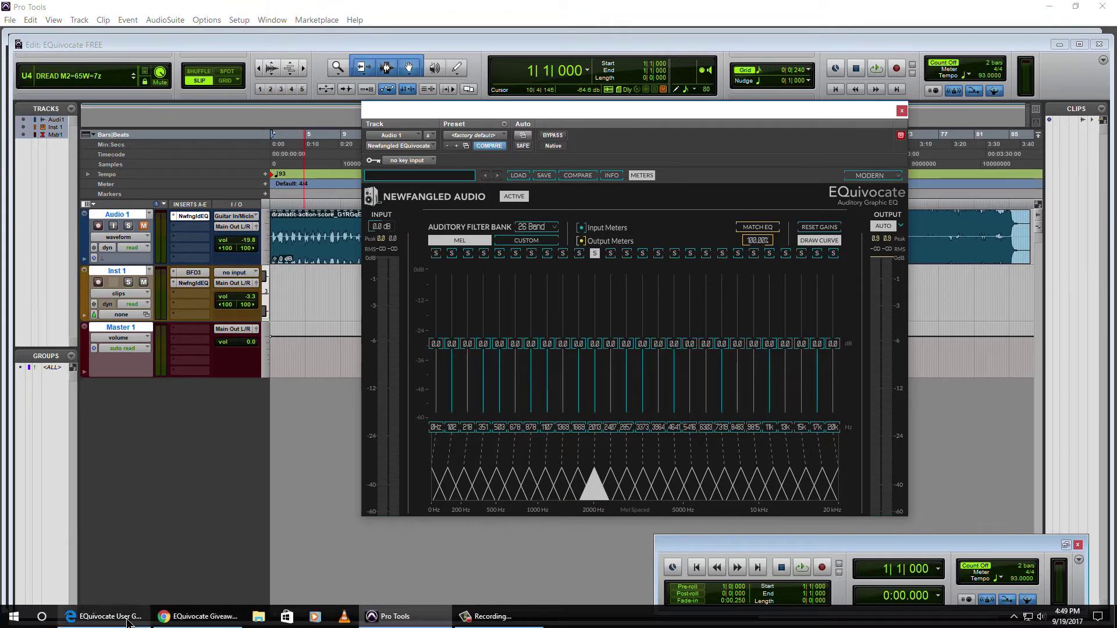
click(87, 618)
scroll(620, 340, down, 10)
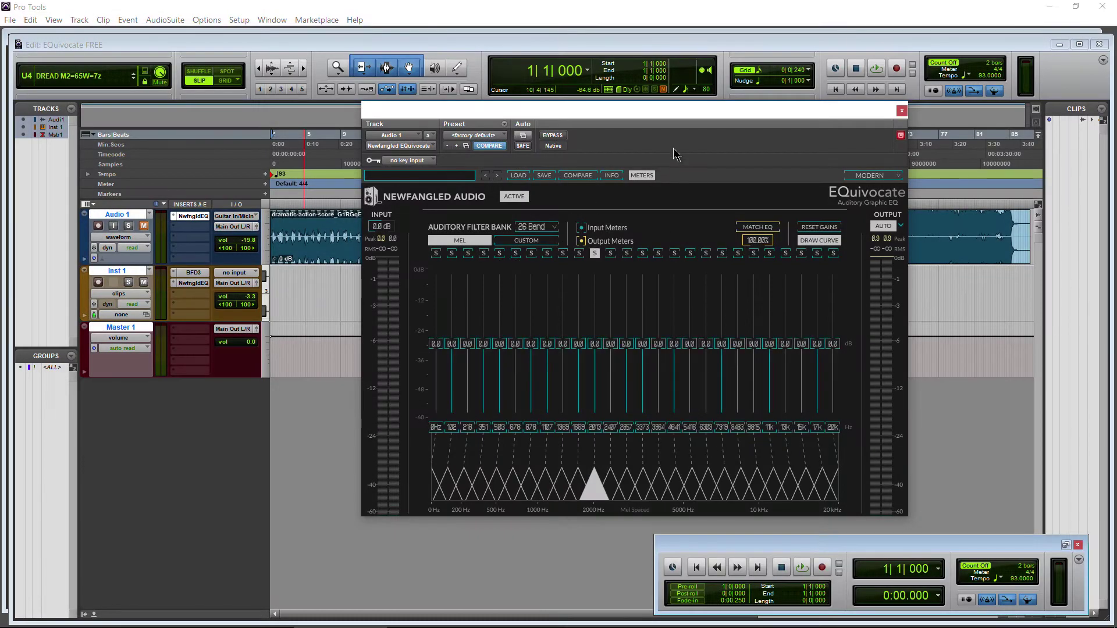
- Start playback in Pro Tools and change the EQuivocate color theme to NEWFANGLED
key(space)
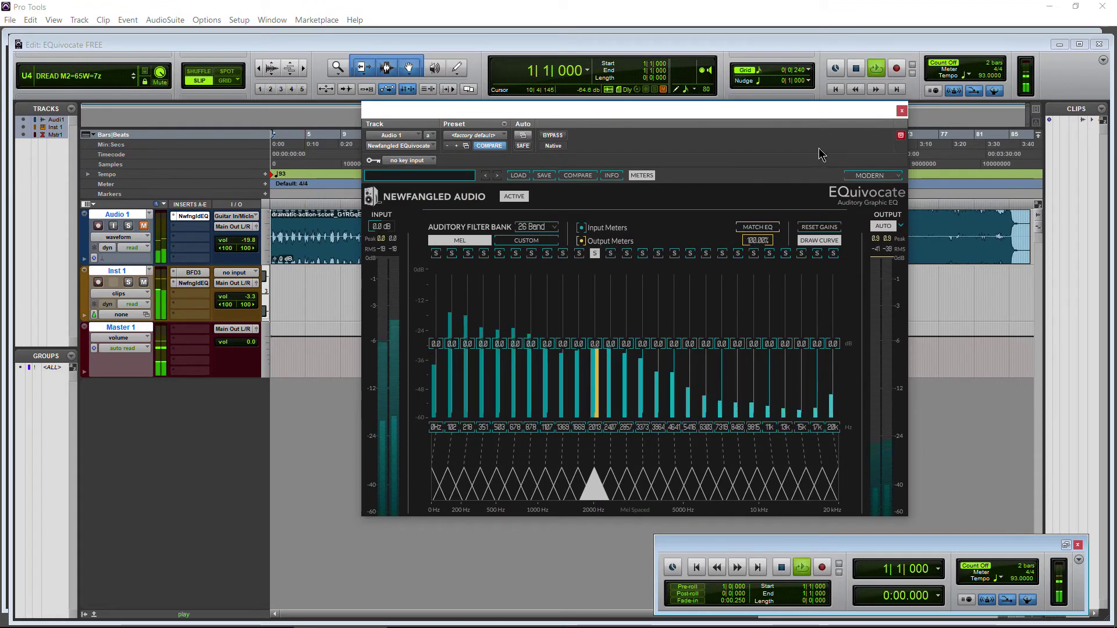
click(883, 177)
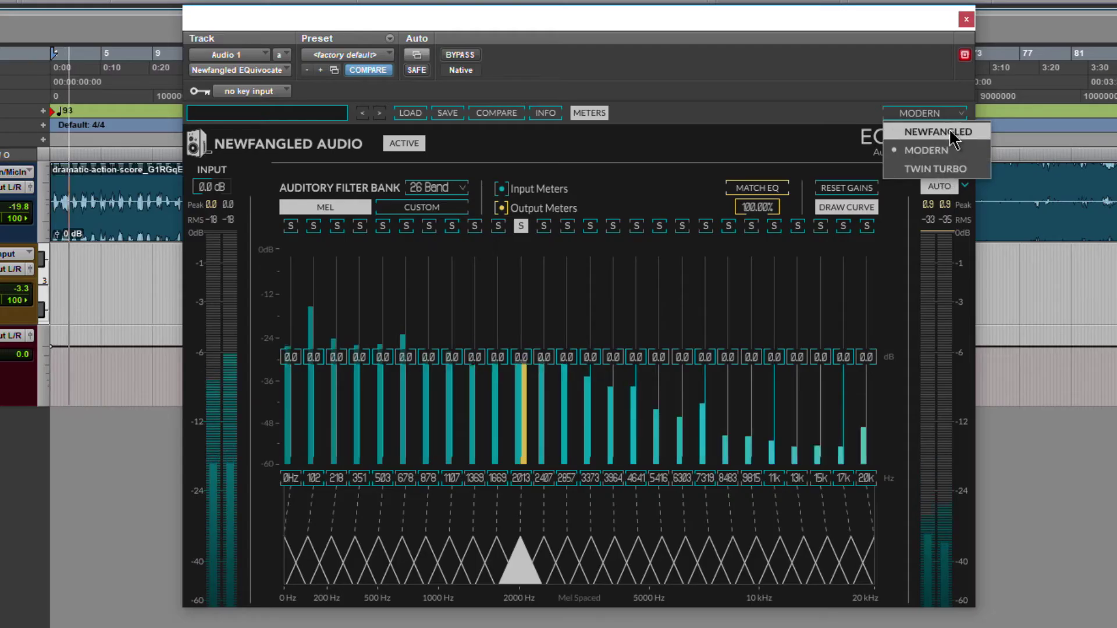
click(950, 132)
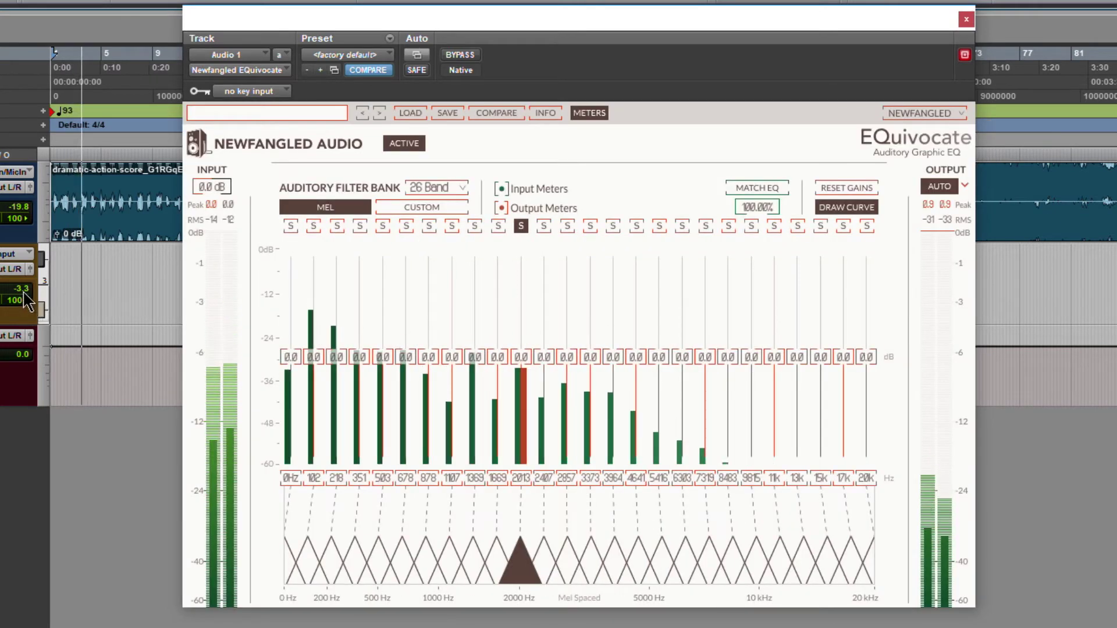
- Lower the 351 Hz band on Audio 1's EQuivocate to -2.6 dB and change the color theme to TWIN TURBO
drag(371, 360, 356, 387)
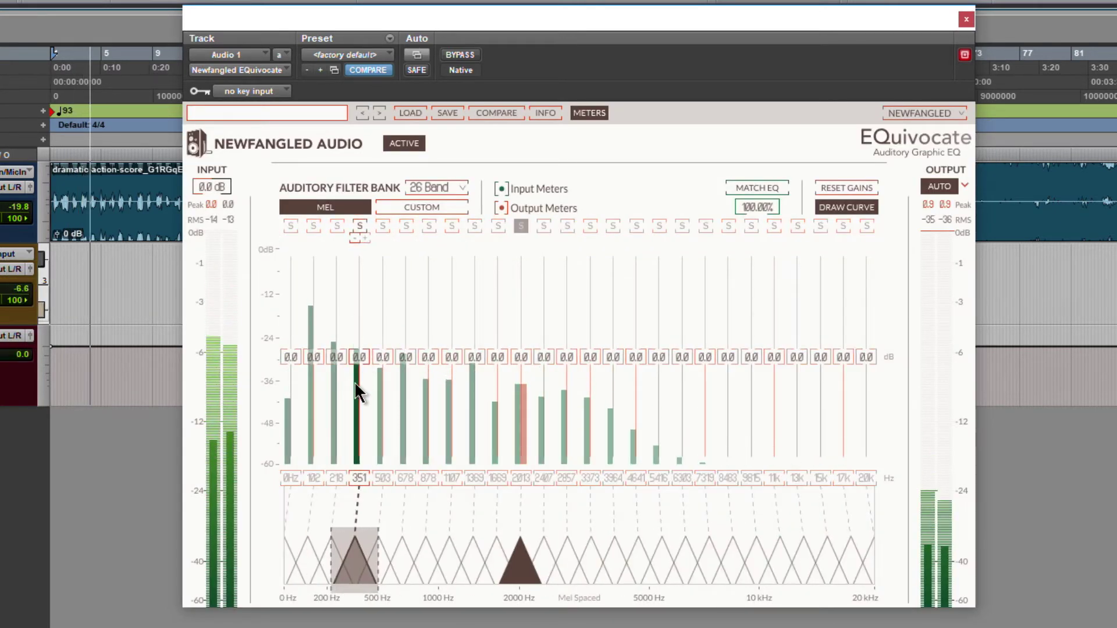
click(943, 117)
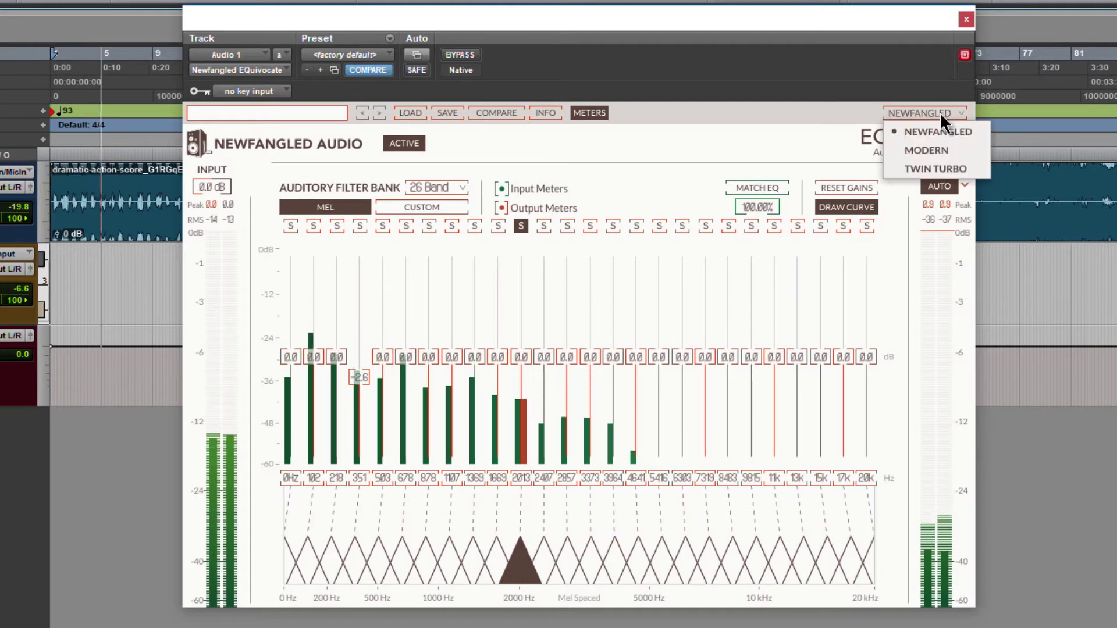
click(935, 167)
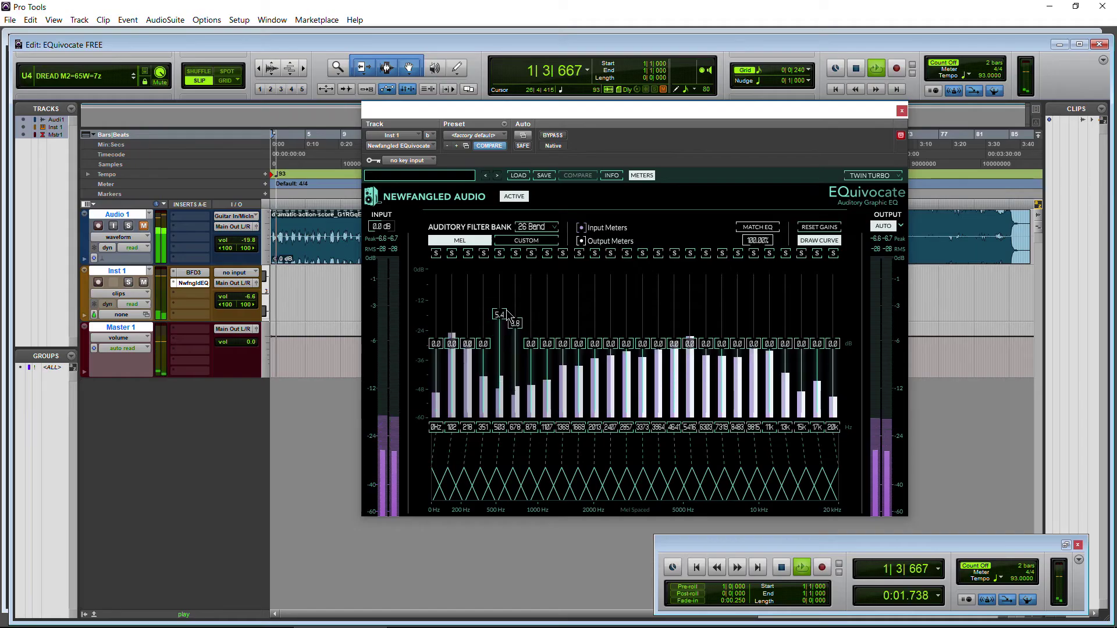
- On Inst 1's EQuivocate, set the fifth band to -2.4 dB and the sixth band to 3.8 dB
drag(507, 316, 501, 359)
click(498, 255)
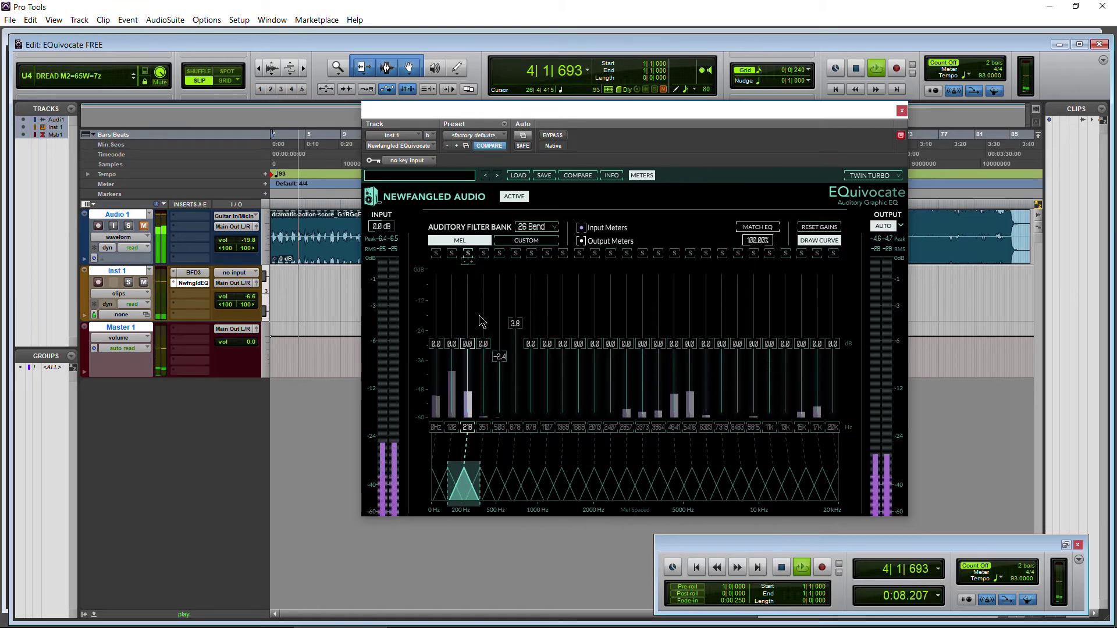
- Switch the filter bank to CUSTOM spacing, then move the fourth band to 455 Hz and lower it to -3.7 dB
click(520, 243)
drag(481, 428, 485, 431)
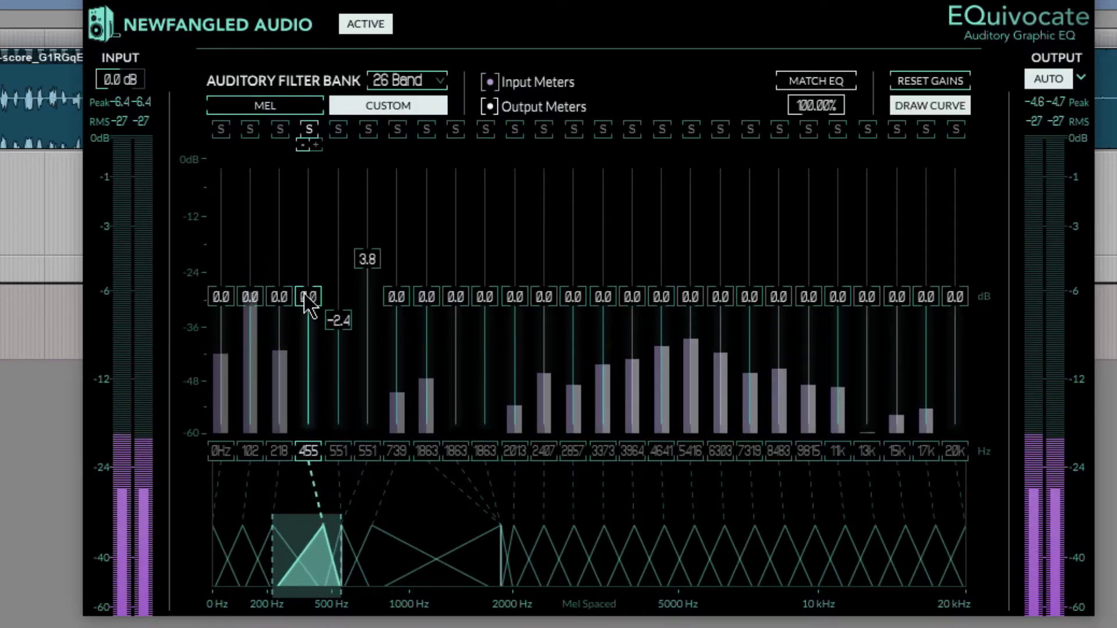
drag(304, 295, 308, 333)
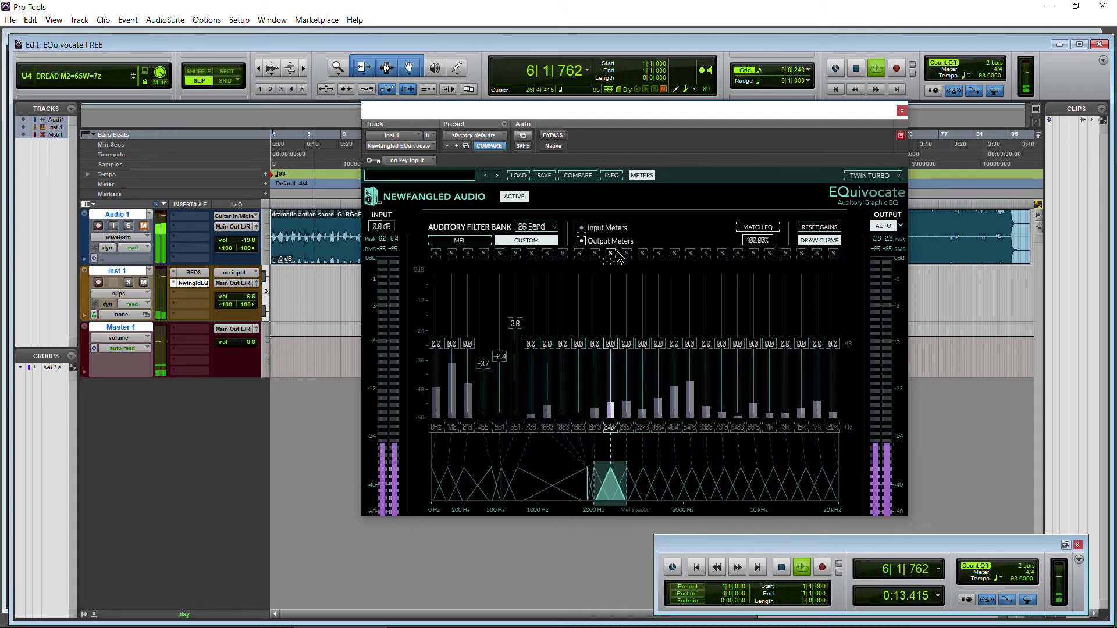
- Change the EQuivocate color theme to MODERN and toggle the plug-in between active and bypassed
click(871, 176)
click(901, 198)
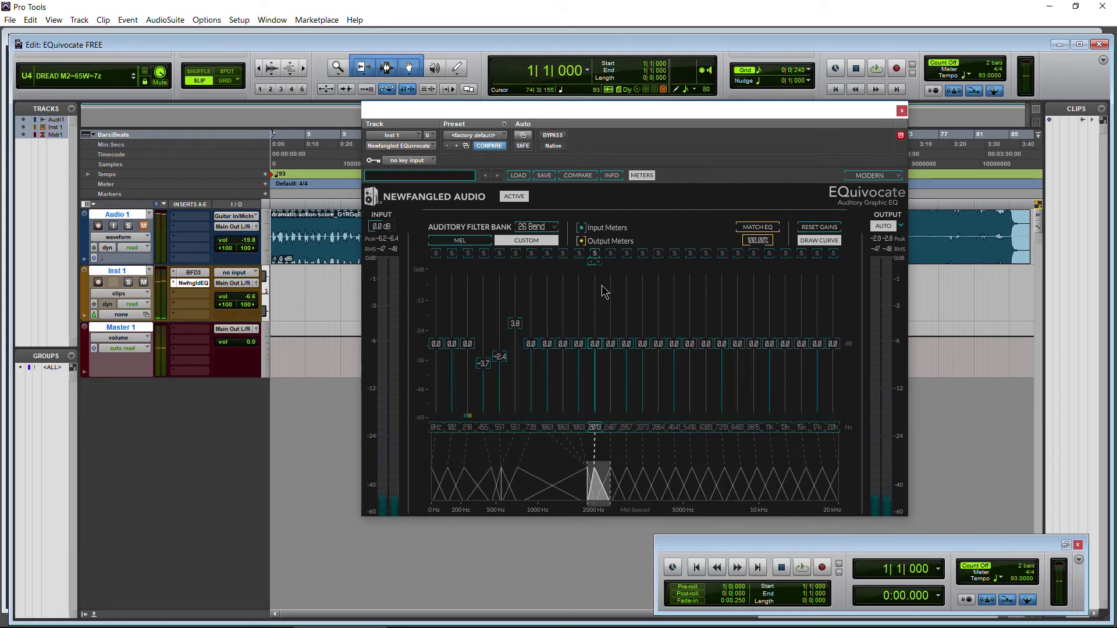
click(515, 197)
click(516, 197)
click(515, 197)
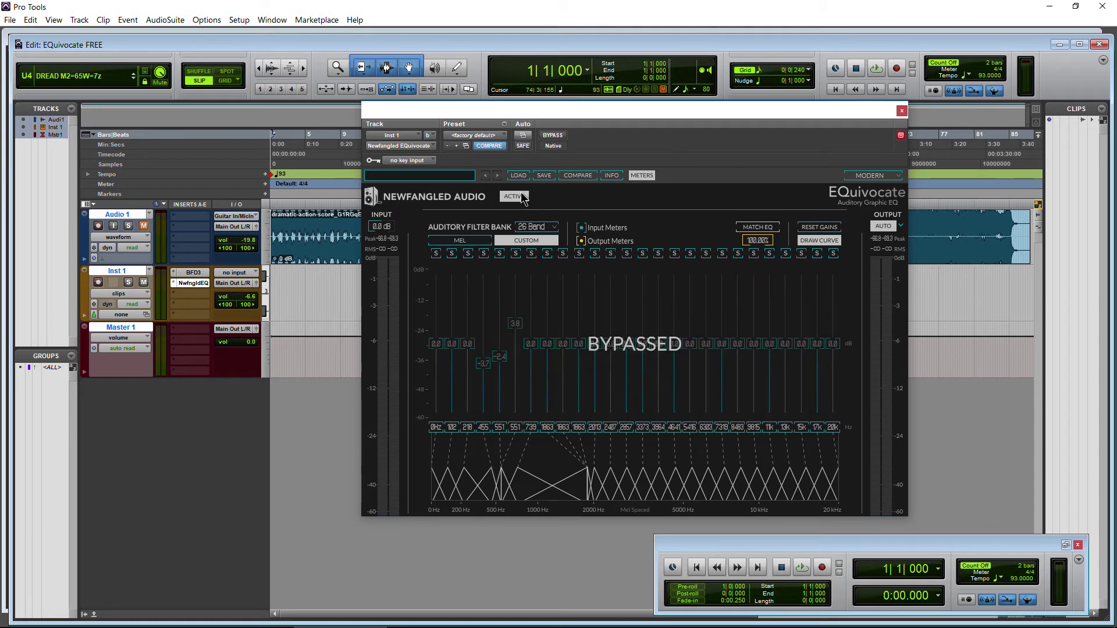
click(516, 197)
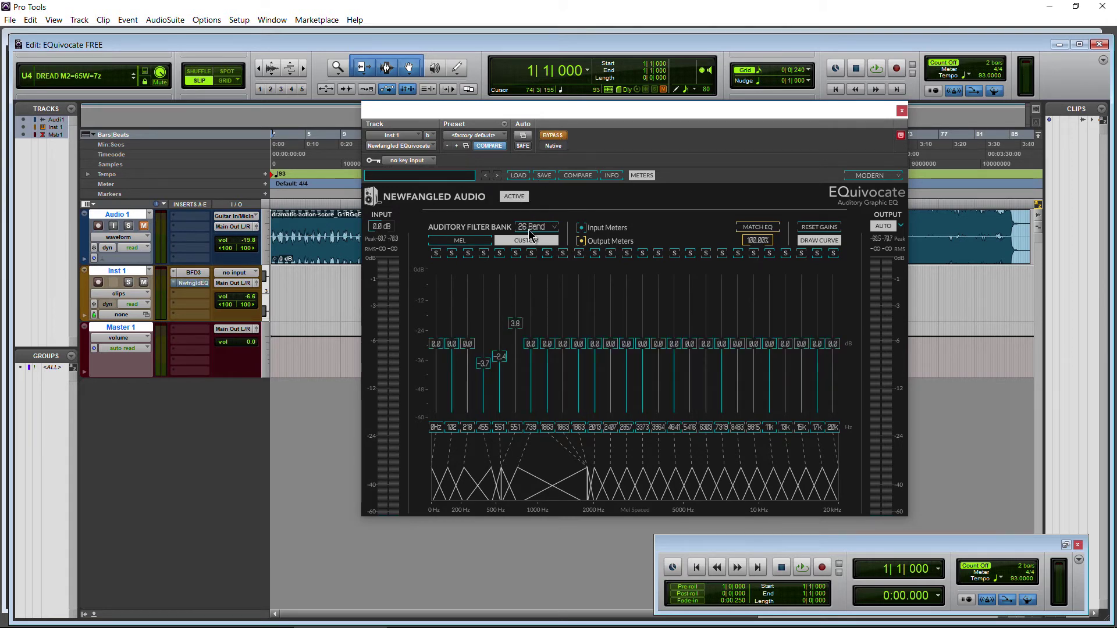
- Play the session and compare the sound with EQuivocate bypassed and active, stopping playback at the end
key(space)
click(516, 197)
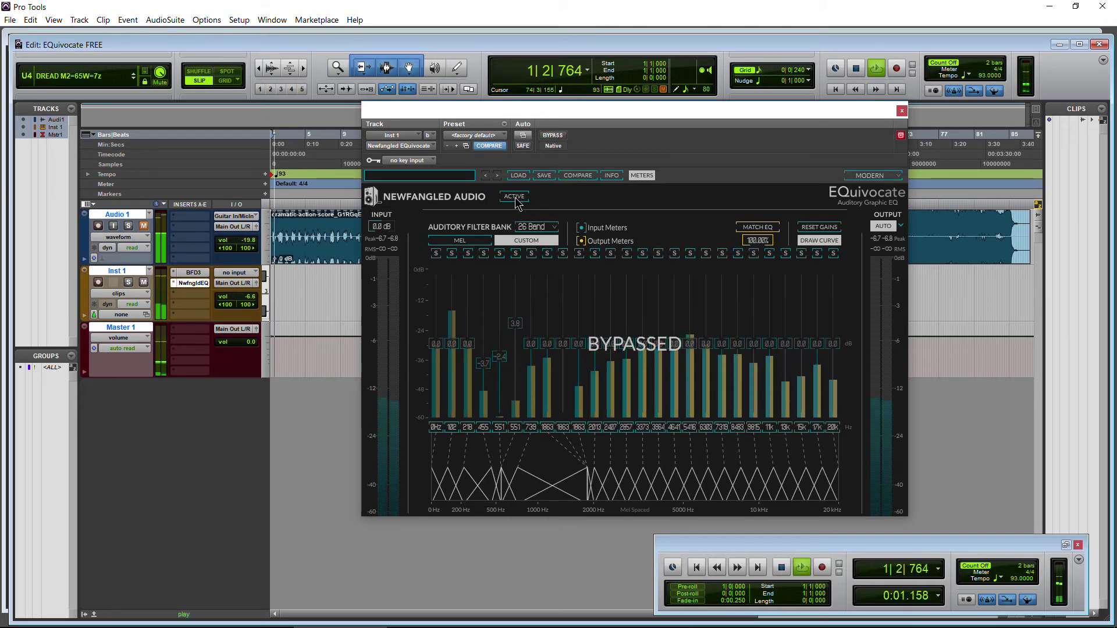
click(516, 197)
key(space)
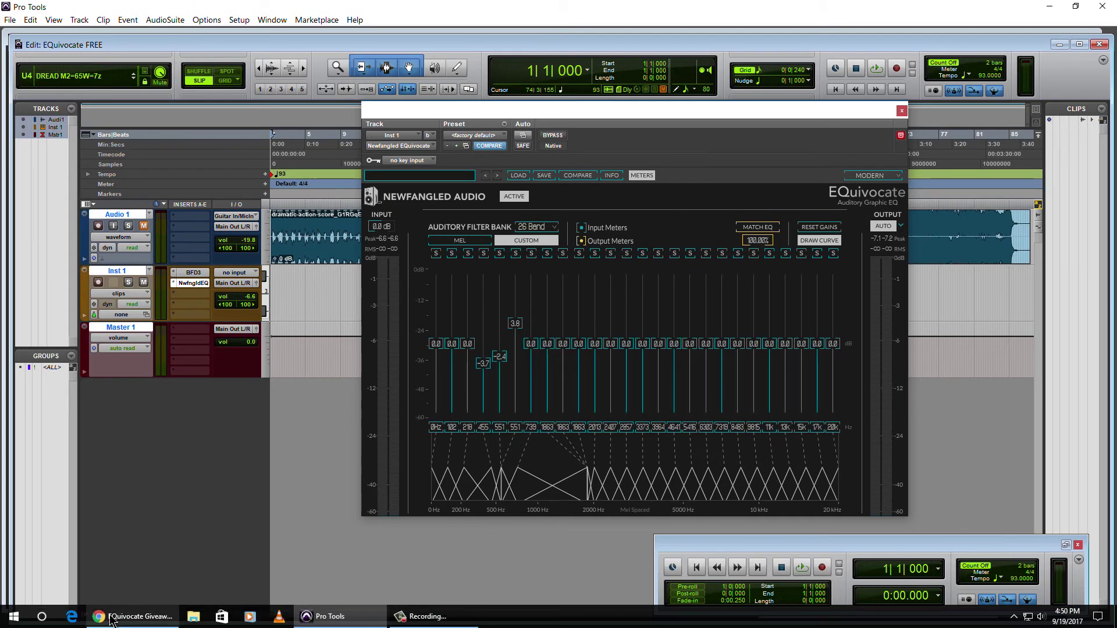
- Review the free-copy promo page for EQuivocate in Chrome and switch back to Pro Tools
click(132, 611)
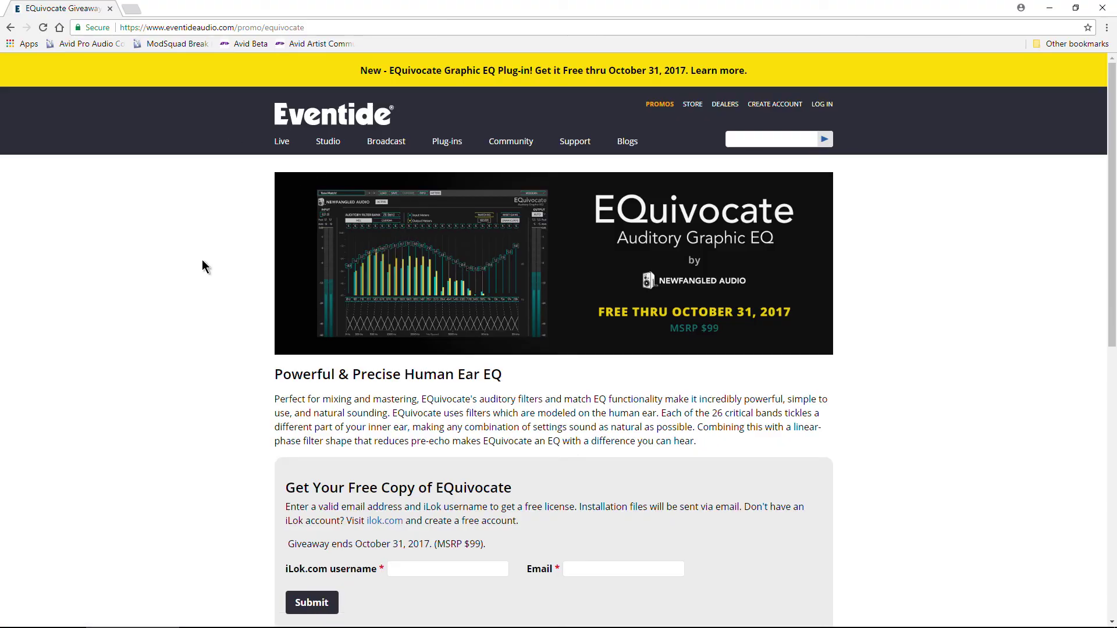
click(324, 621)
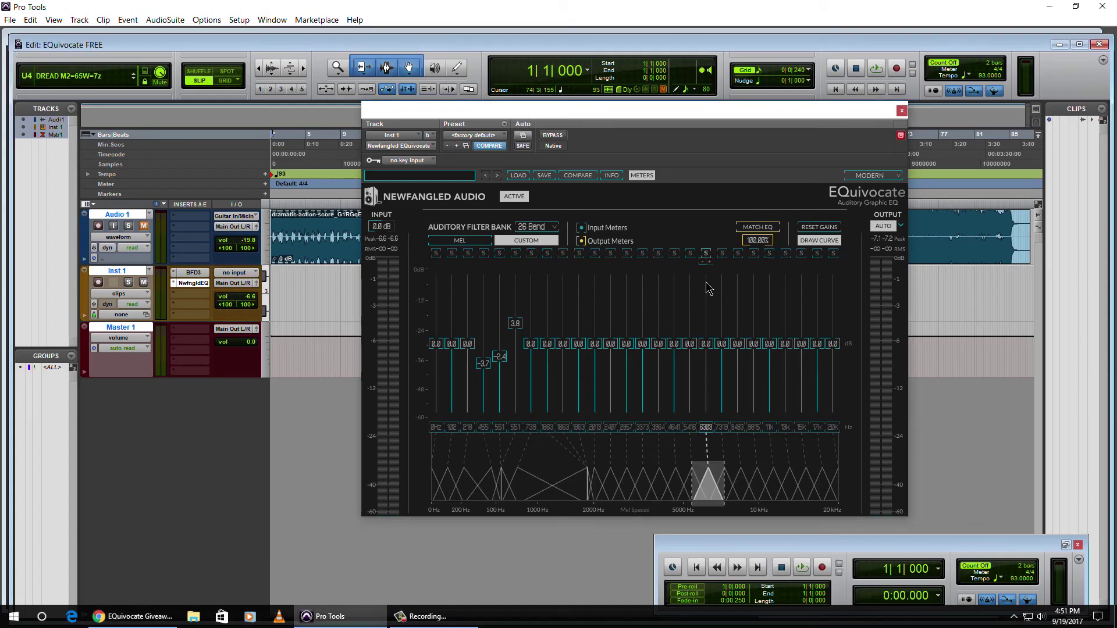
- During playback, raise the 0 Hz band to 3.9 dB, 102 Hz to 0.5 dB, the tenth band to 0.9 dB and 2013 Hz to 0.2 dB
key(space)
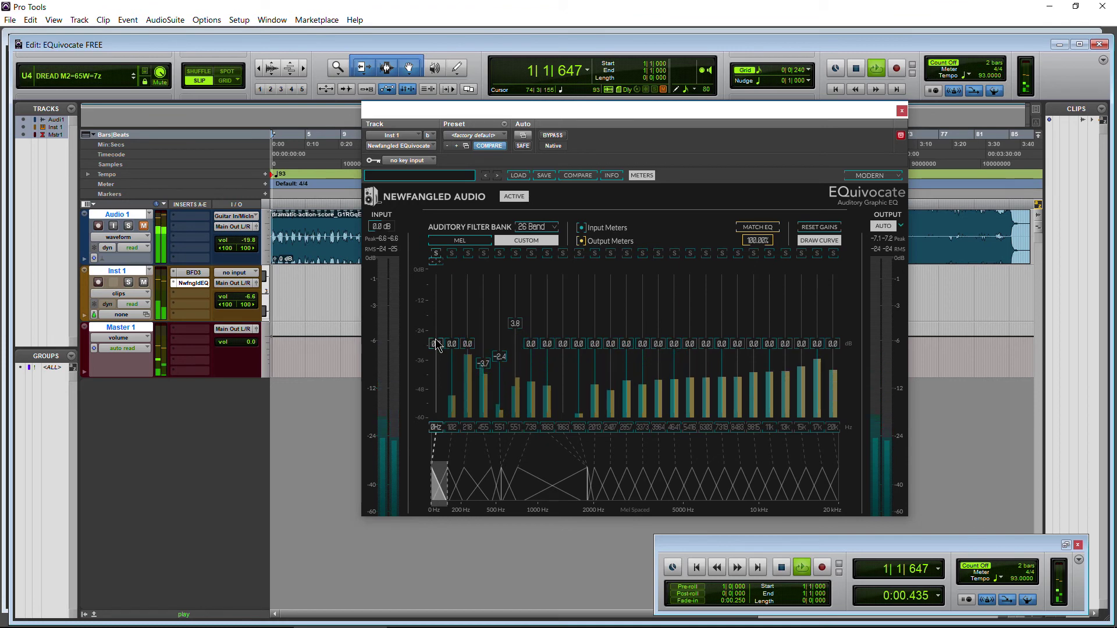
mouse_move(438, 345)
mouse_down()
mouse_move(430, 319)
mouse_move(452, 302)
mouse_move(455, 339)
mouse_up()
click(435, 254)
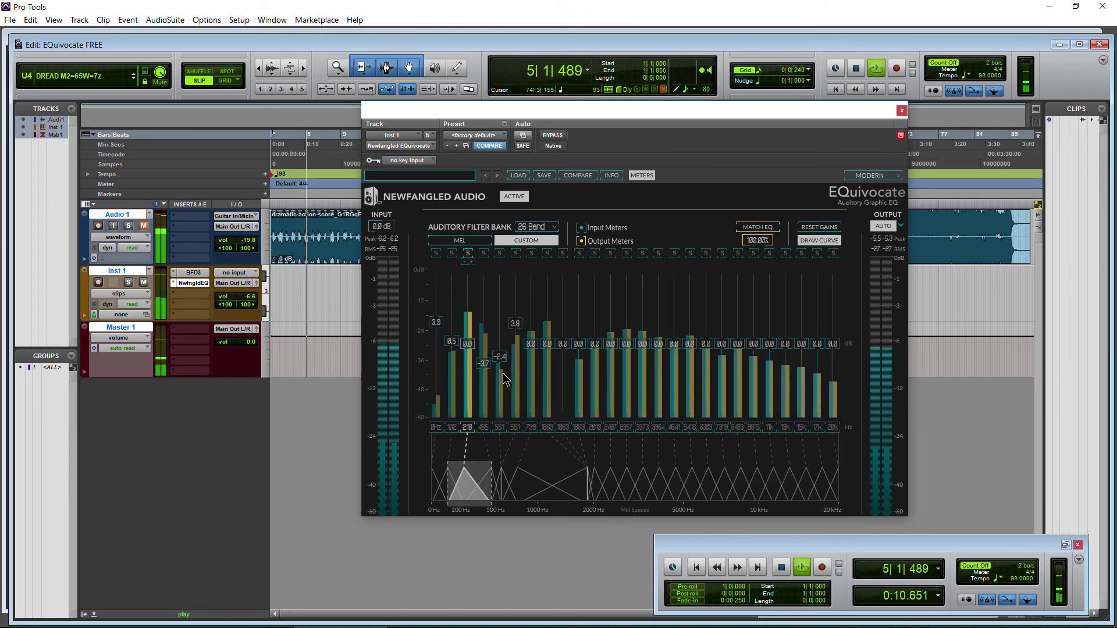
drag(596, 342, 580, 339)
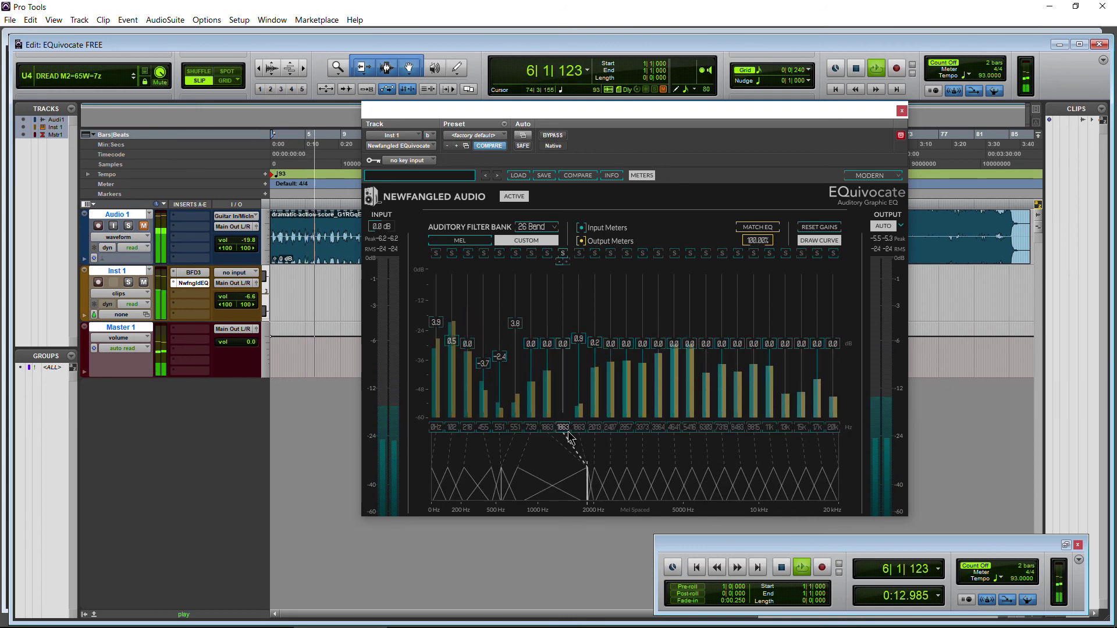